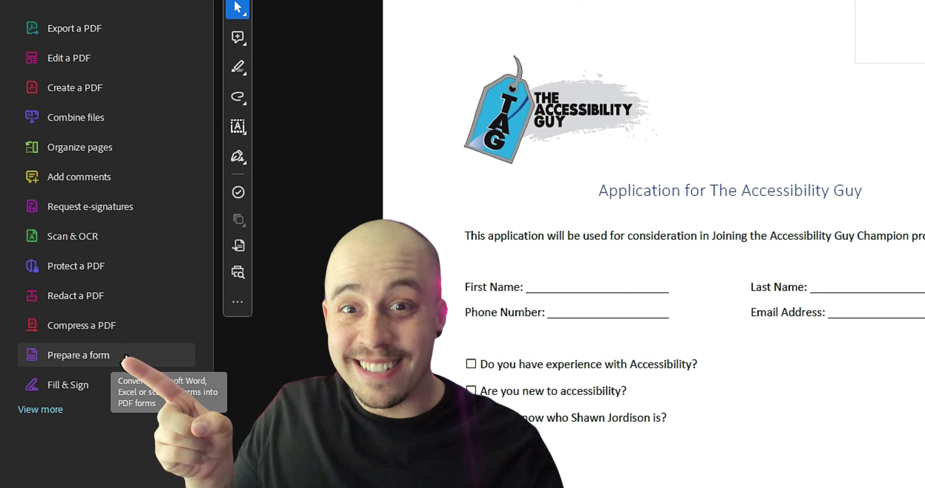
# Step: Start Prepare a form so Acrobat detects the form's eight fields, from First Name to Signature
pyautogui.click(125, 357)
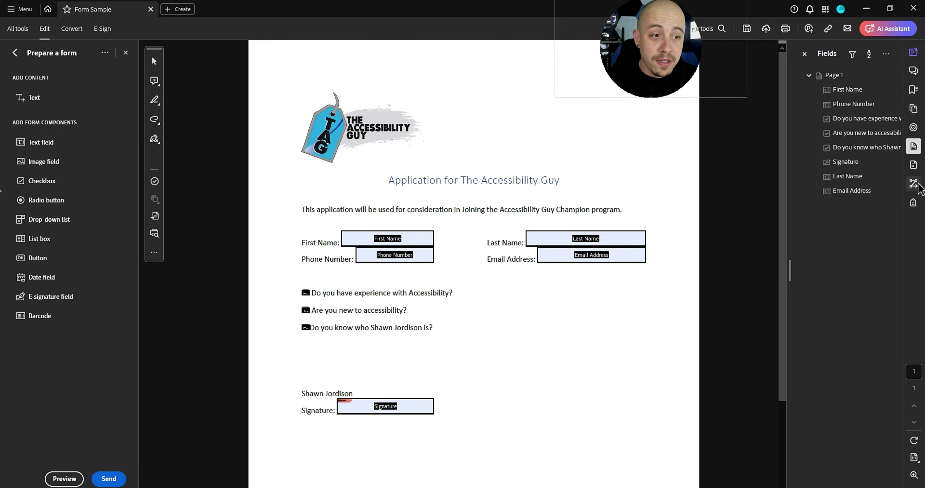
# Step: Show the accessibility tags tree, then leave and re-enter Prepare a form
pyautogui.click(913, 203)
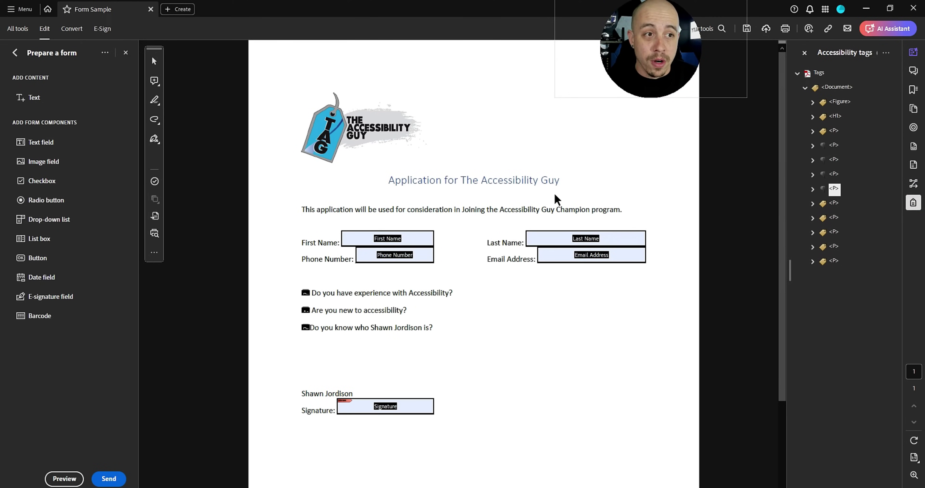
pyautogui.click(14, 54)
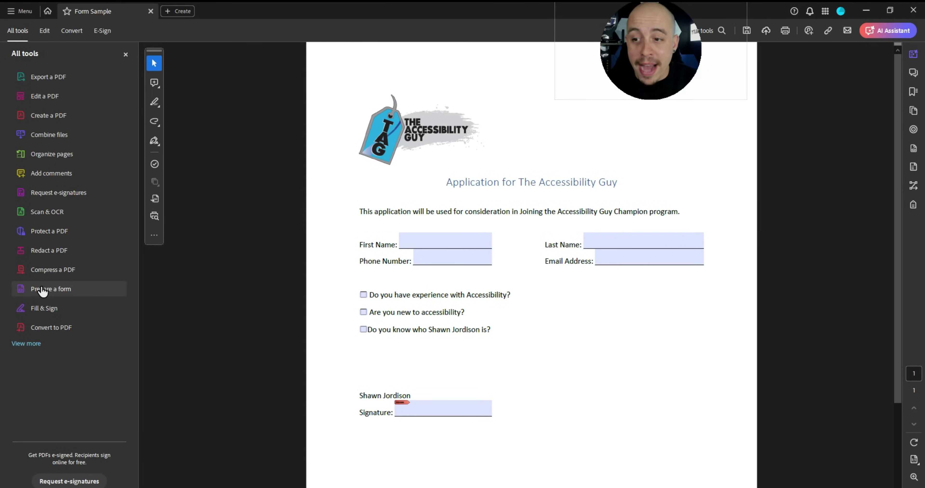
pyautogui.click(42, 290)
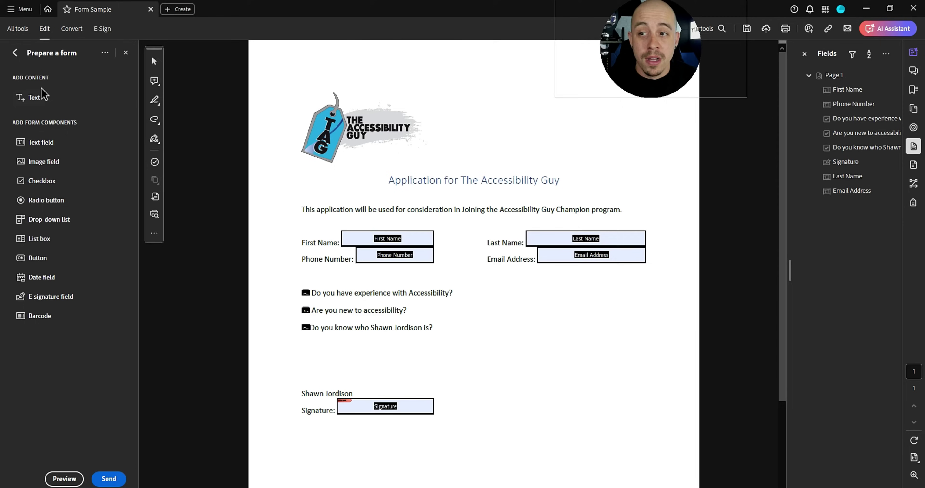
# Step: Open the First Name field's properties dialog and move it up and to the left
pyautogui.rightClick(424, 240)
pyautogui.click(517, 252)
pyautogui.moveTo(494, 132); pyautogui.dragTo(484, 128)
# Step: Review the First Name General, Appearance, Position, Options (default value First Name) and Actions tabs
pyautogui.click(476, 147)
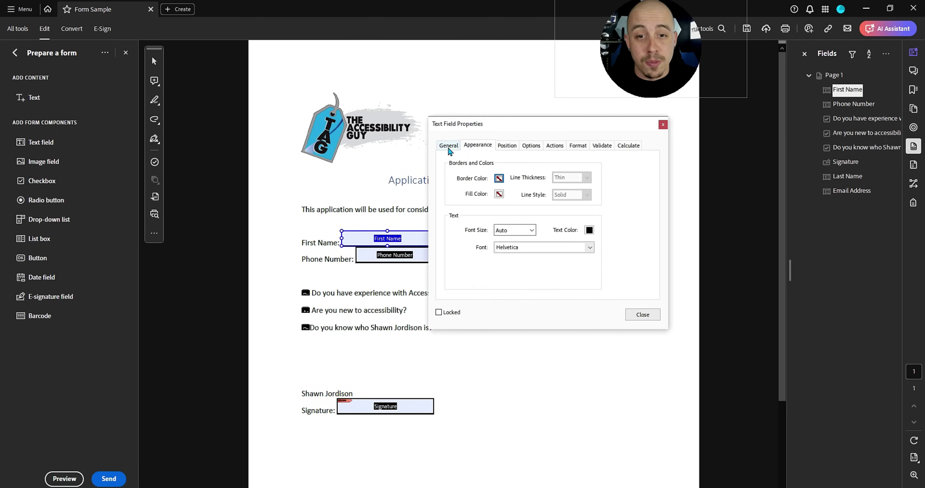
pyautogui.click(448, 146)
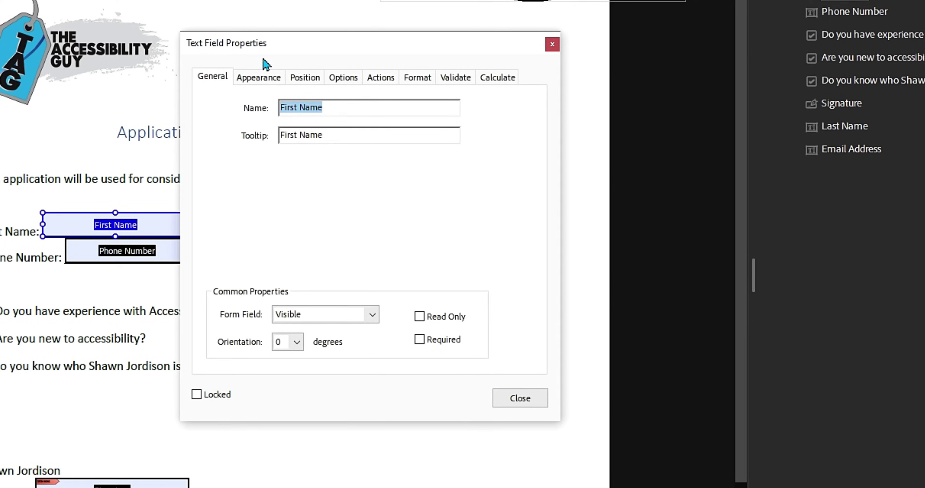
pyautogui.click(262, 77)
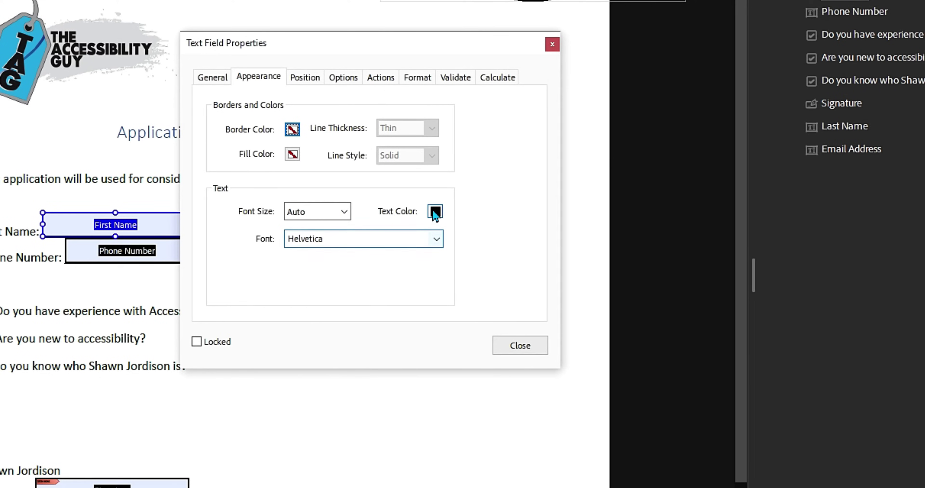
pyautogui.click(310, 77)
pyautogui.click(336, 83)
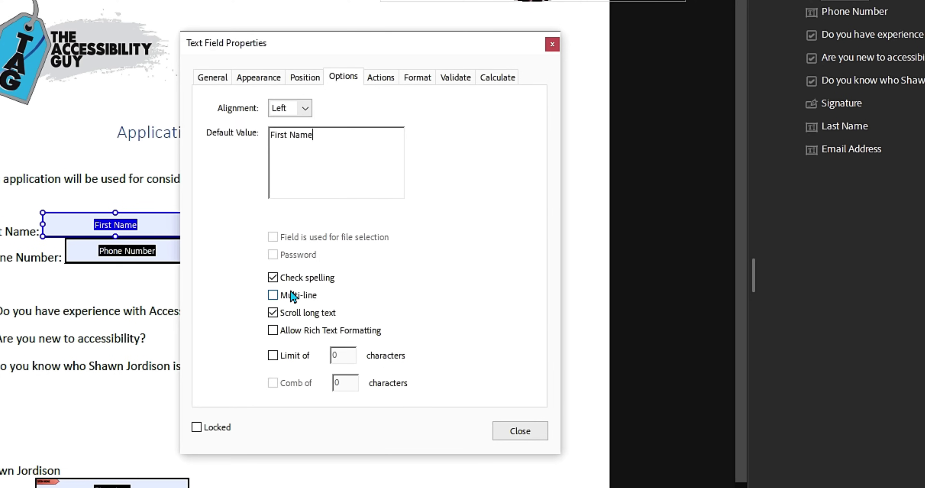
pyautogui.click(372, 82)
# Step: Check Format (left at None), Validate and Calculate, then close the dialog and deselect the field
pyautogui.click(426, 78)
pyautogui.click(386, 108)
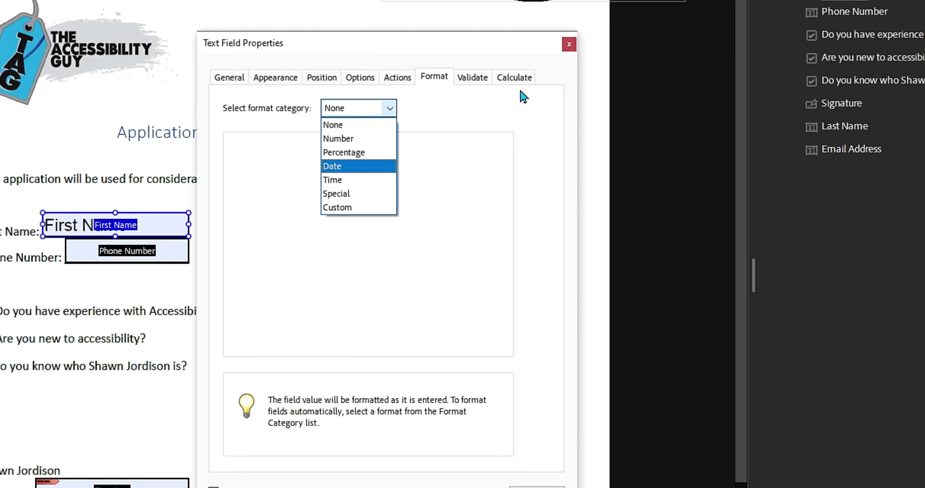
pyautogui.click(478, 82)
pyautogui.click(475, 76)
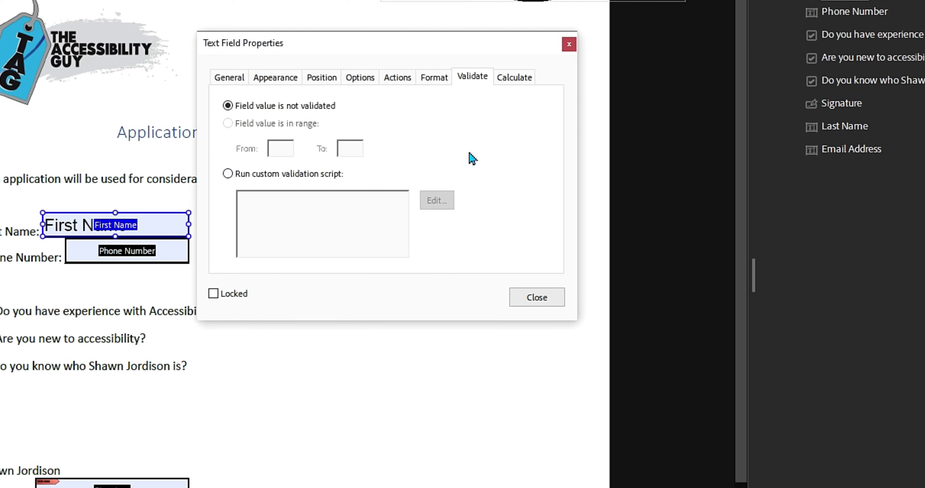
pyautogui.click(522, 78)
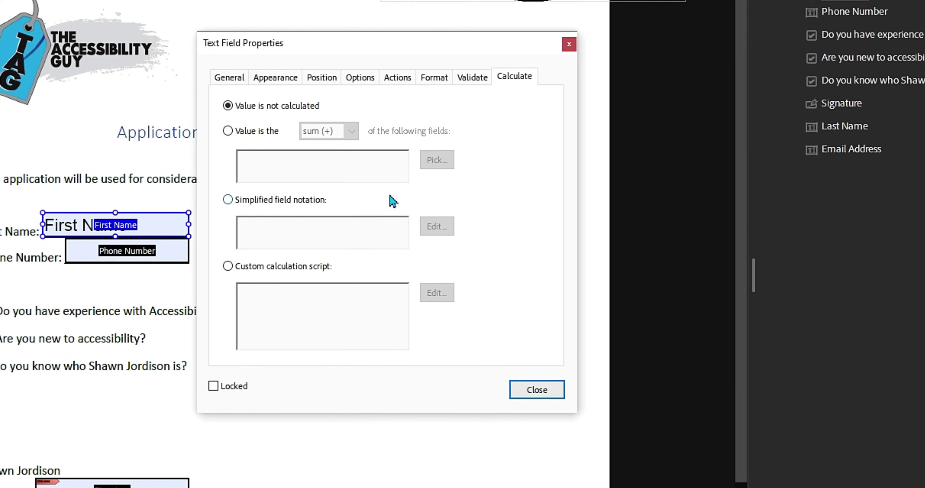
pyautogui.click(569, 45)
pyautogui.click(571, 336)
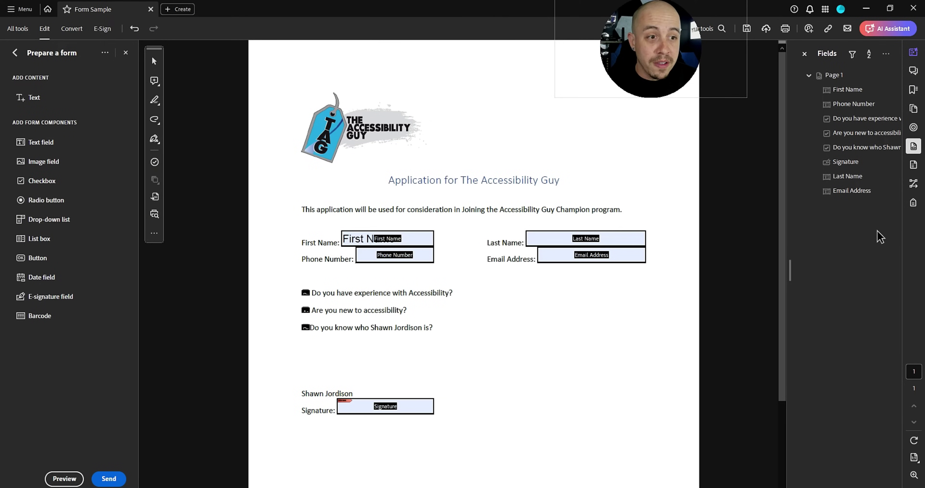
# Step: Inspect the logo's Figure tag in the tags tree, then return to the full tools list
pyautogui.click(913, 203)
pyautogui.click(838, 103)
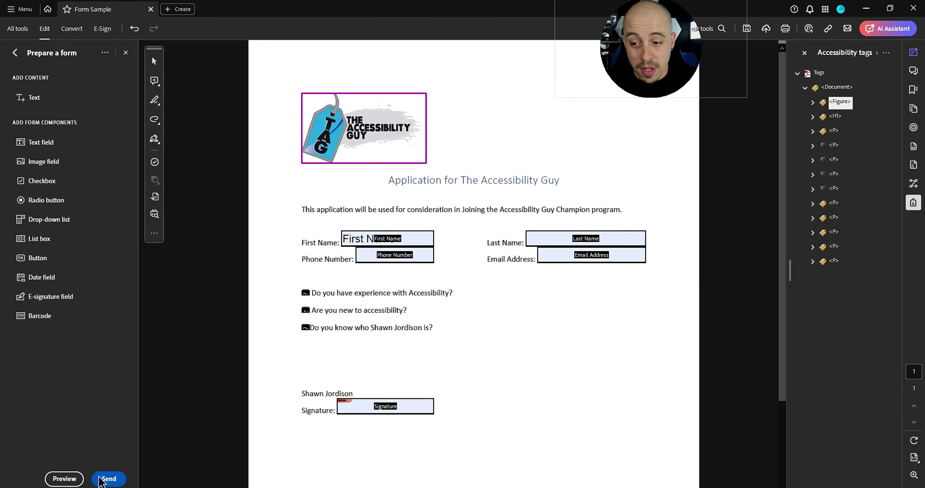
pyautogui.click(14, 53)
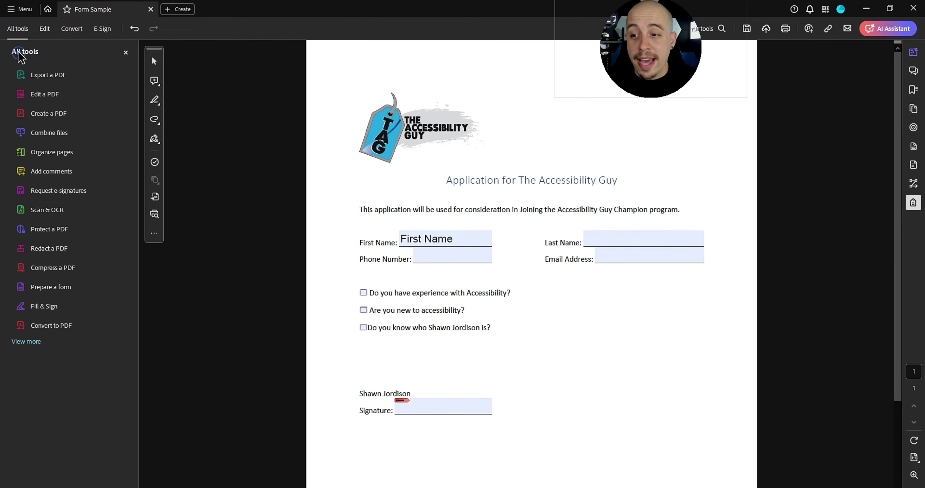
pyautogui.click(27, 341)
pyautogui.scroll(-5, 79, 402)
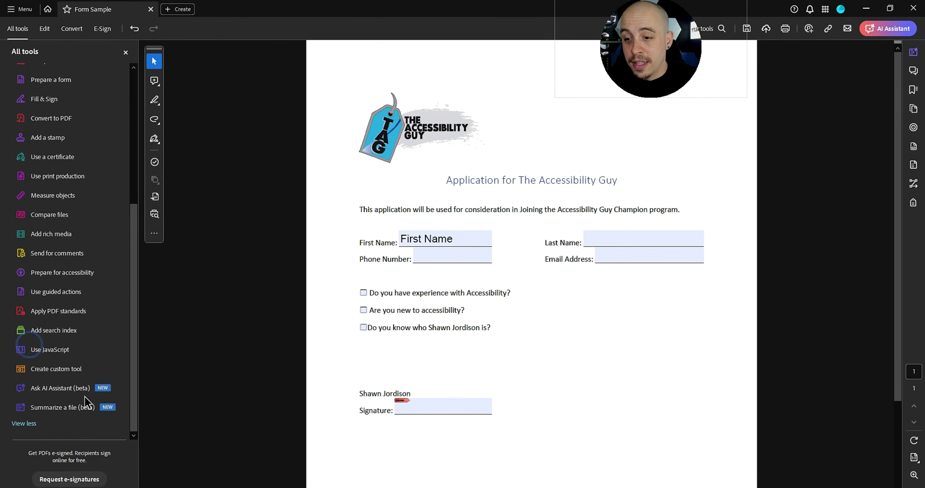
# Step: Run Check for accessibility and expand the failed Tagged annotations result down to the Signature field
pyautogui.click(54, 273)
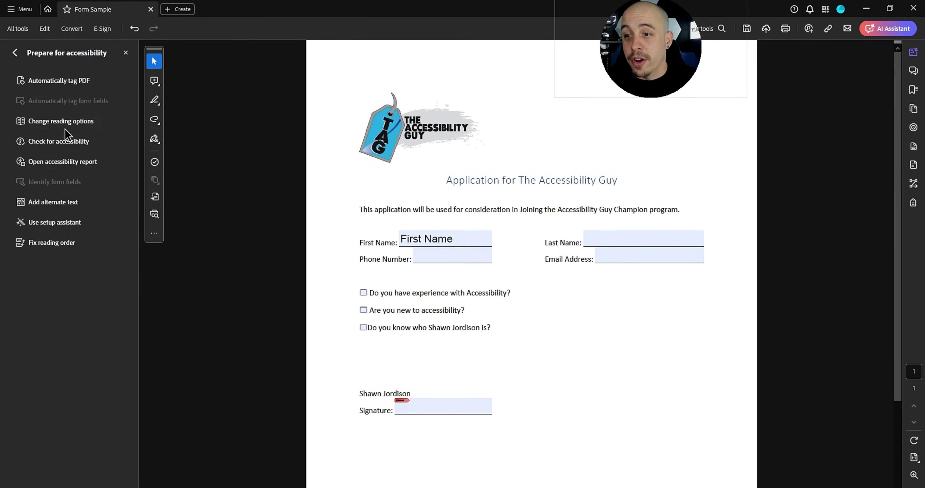
pyautogui.click(68, 141)
pyautogui.click(517, 400)
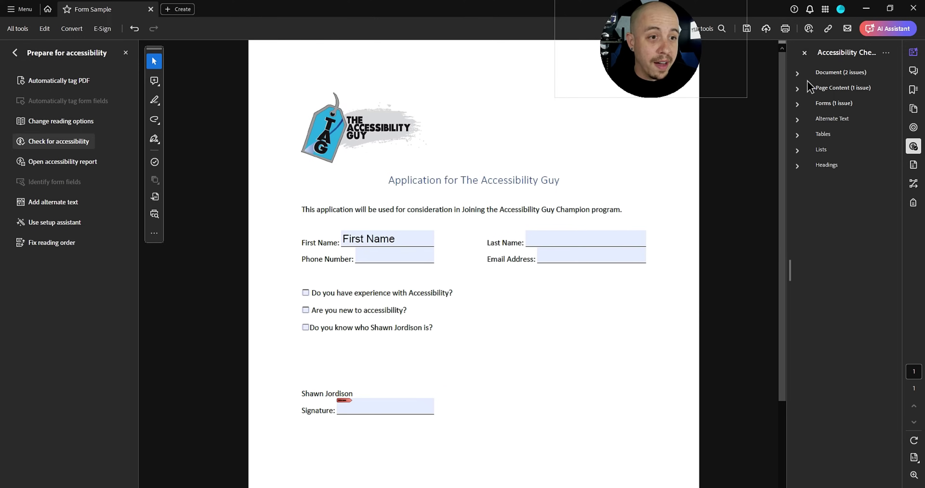
pyautogui.click(809, 87)
pyautogui.click(810, 120)
pyautogui.click(804, 120)
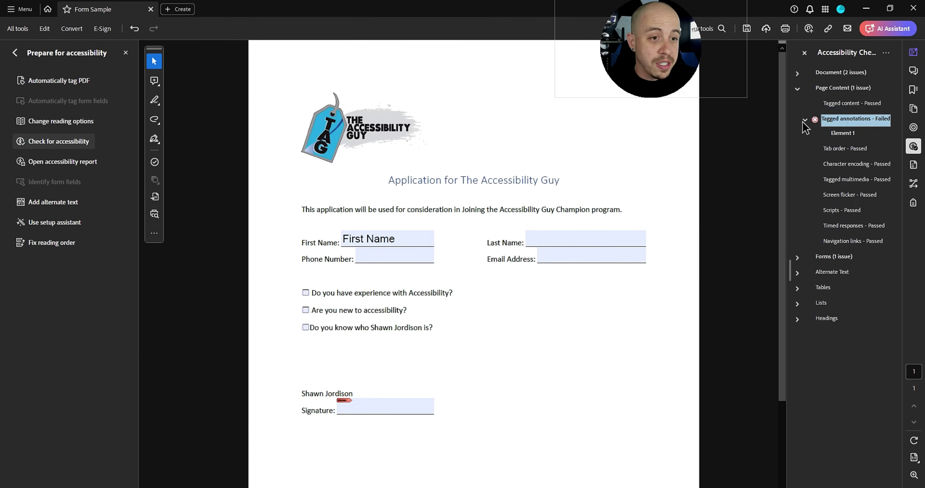
pyautogui.click(847, 134)
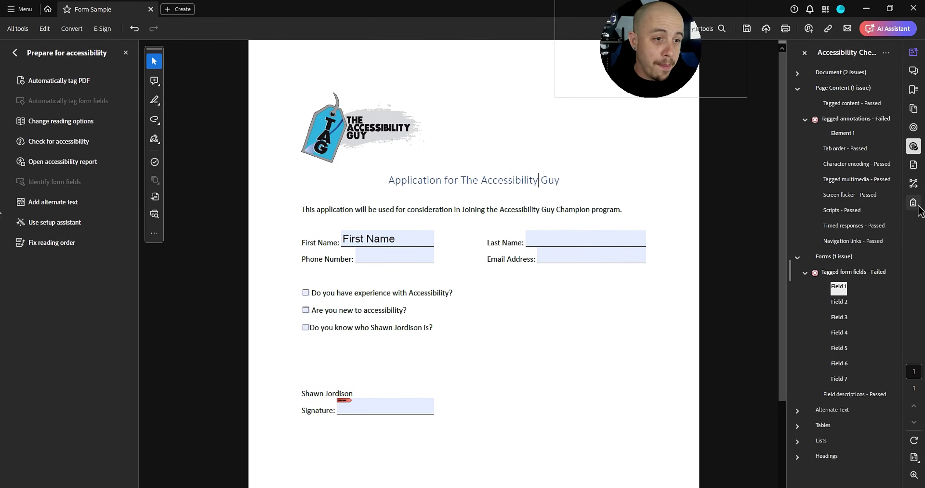
# Step: Create a new empty P tag after the last P tag near Signature
pyautogui.click(913, 202)
pyautogui.click(823, 309)
pyautogui.click(834, 261)
pyautogui.rightClick(834, 262)
pyautogui.click(842, 273)
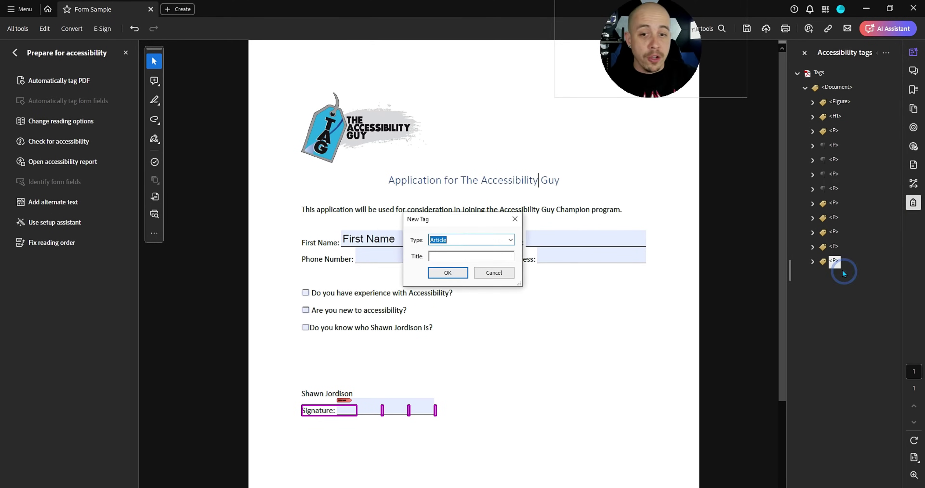
pyautogui.write('P')
pyautogui.press('Return')
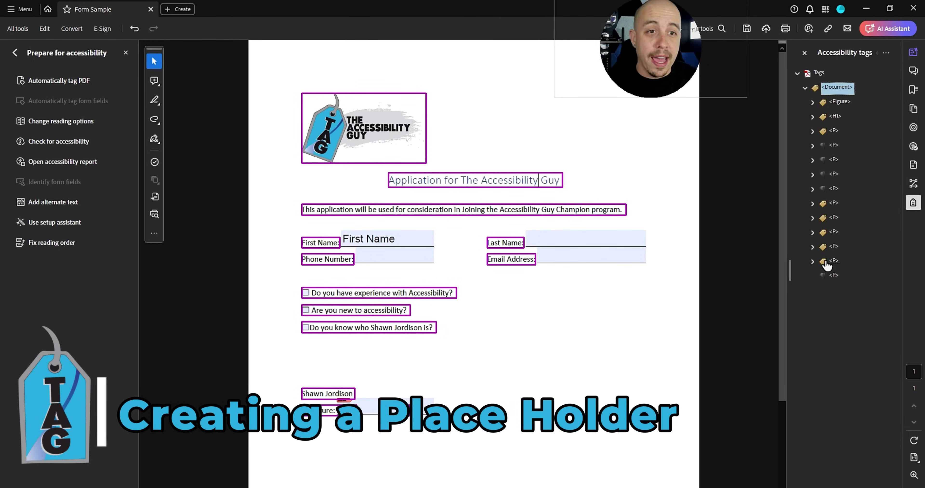
pyautogui.click(833, 274)
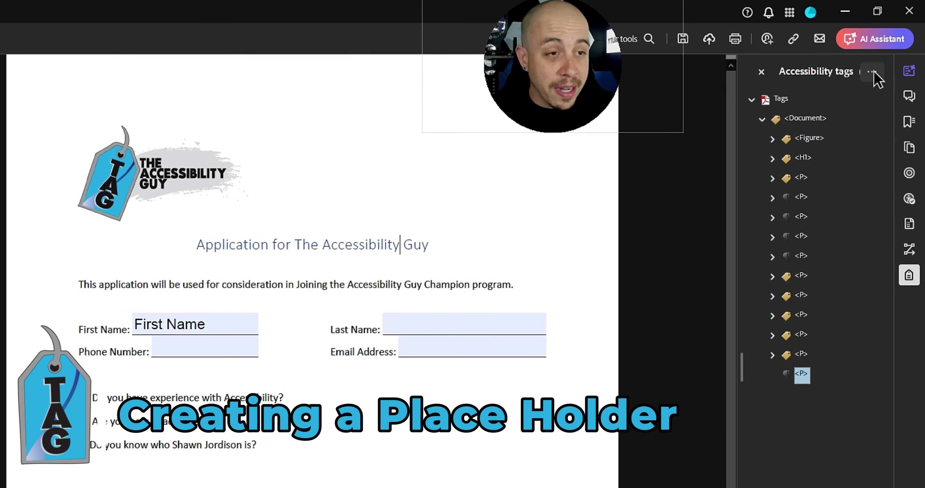
# Step: Use Find in the tags tree to search for Unmarked Annotations and locate the first one
pyautogui.click(885, 53)
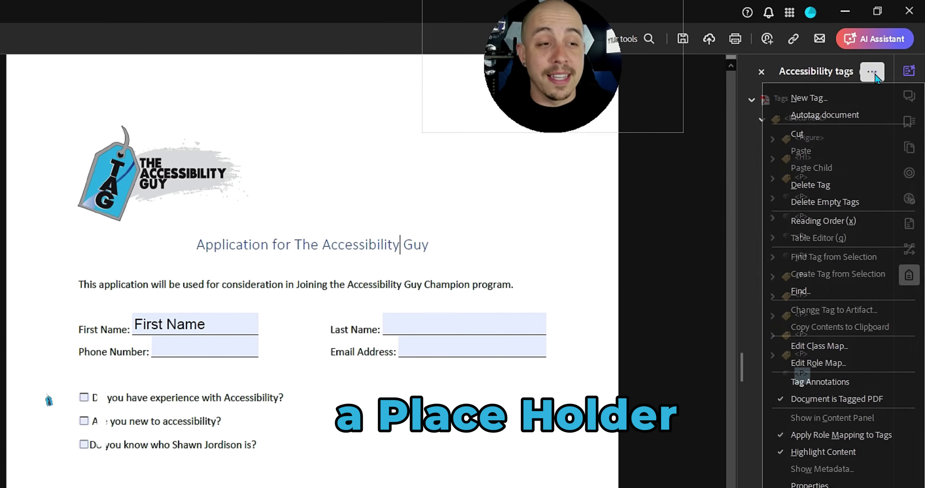
pyautogui.click(848, 290)
pyautogui.click(330, 308)
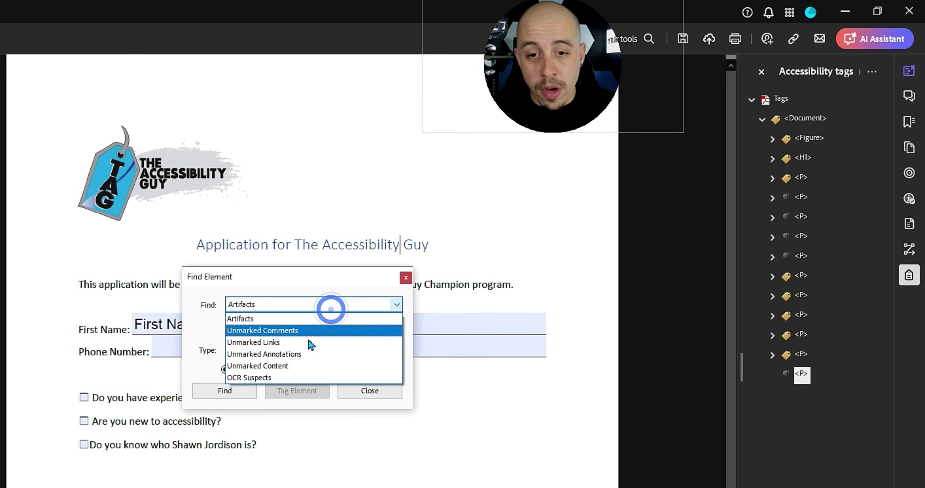
pyautogui.click(308, 353)
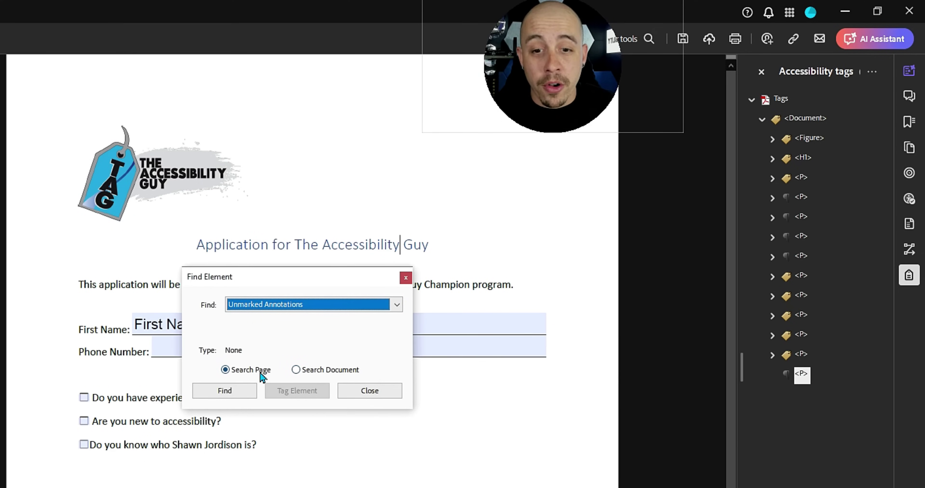
pyautogui.click(224, 390)
pyautogui.moveTo(262, 276); pyautogui.dragTo(254, 127)
# Step: Tag all eight unmarked form fields until the search completes, then expand the new P holding their OBJR tags
pyautogui.click(280, 240)
pyautogui.click(287, 236)
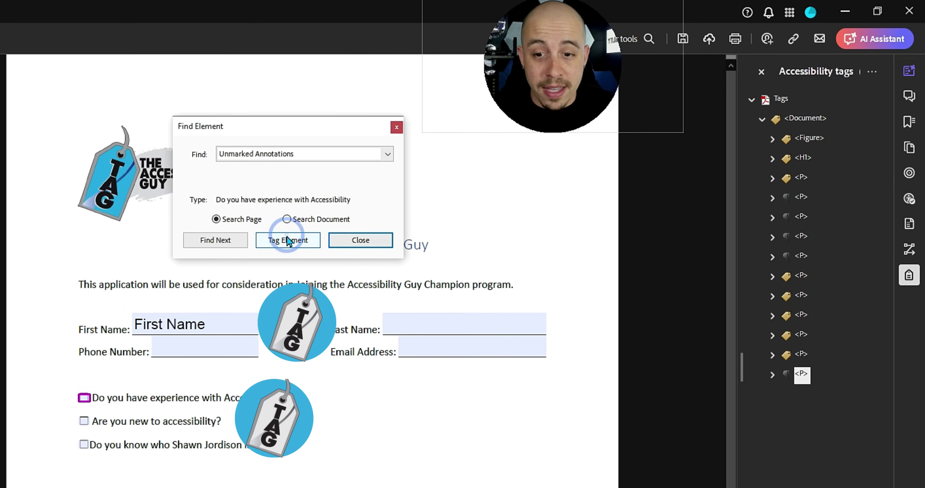
pyautogui.click(286, 236)
pyautogui.click(287, 236)
pyautogui.click(287, 236)
pyautogui.click(286, 236)
pyautogui.click(287, 236)
pyautogui.click(287, 236)
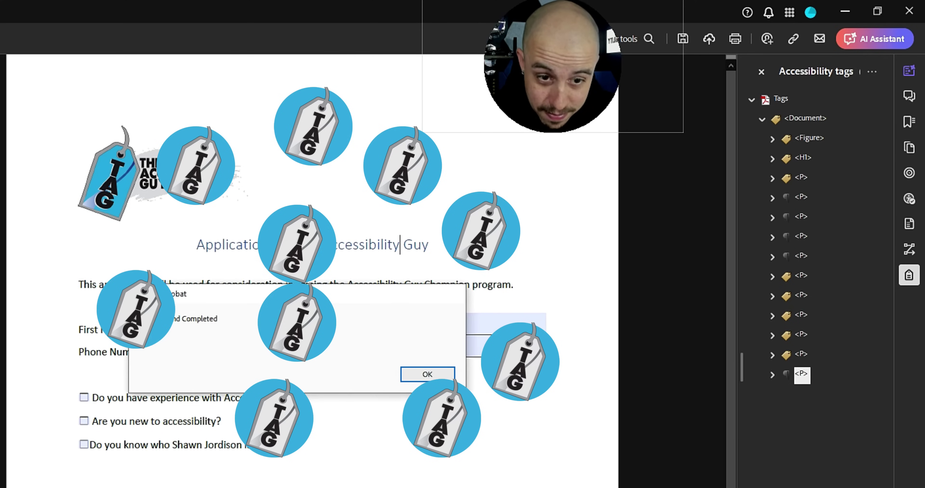
pyautogui.click(427, 373)
pyautogui.click(360, 235)
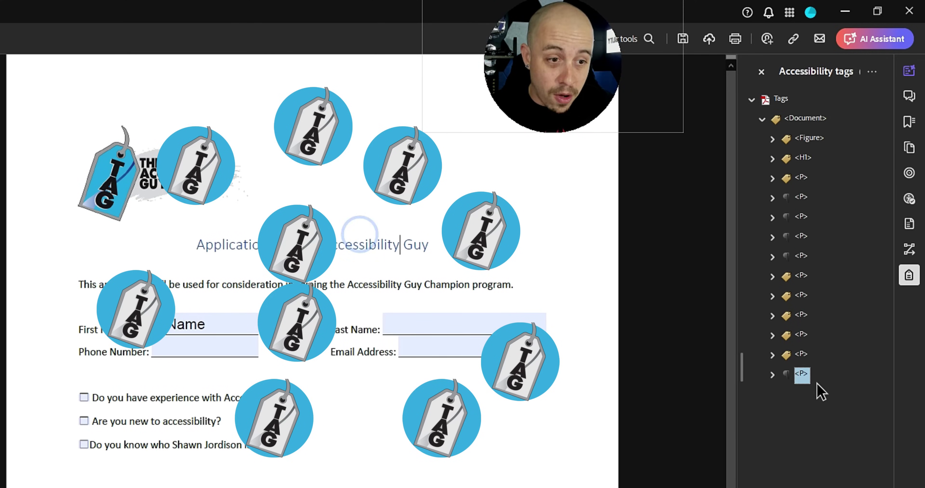
pyautogui.click(772, 375)
pyautogui.click(833, 391)
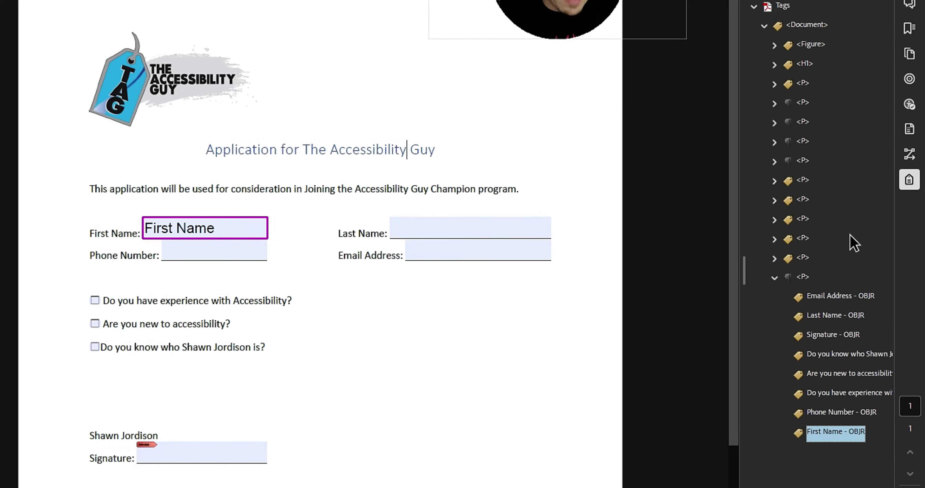
# Step: Paste the First Name and Email Address OBJR tags after their label text
pyautogui.press('Up')
pyautogui.press('Up')
pyautogui.press('Up')
pyautogui.press('Up')
pyautogui.press('Up')
pyautogui.press('Up')
pyautogui.press('Up')
pyautogui.press('Up')
pyautogui.press('Up')
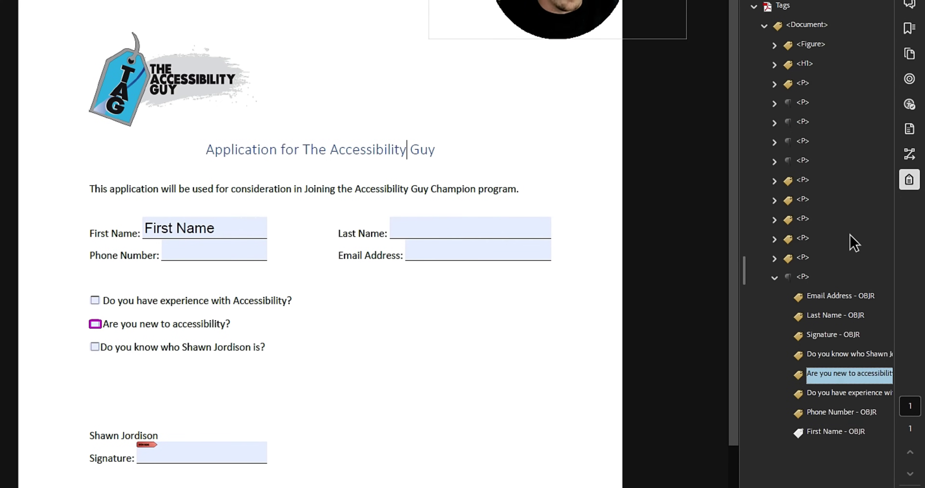
pyautogui.press('Up')
pyautogui.press('Up')
pyautogui.press('Up')
pyautogui.press('Up')
pyautogui.press('Up')
pyautogui.press('Up')
pyautogui.press('Up')
pyautogui.press('Up')
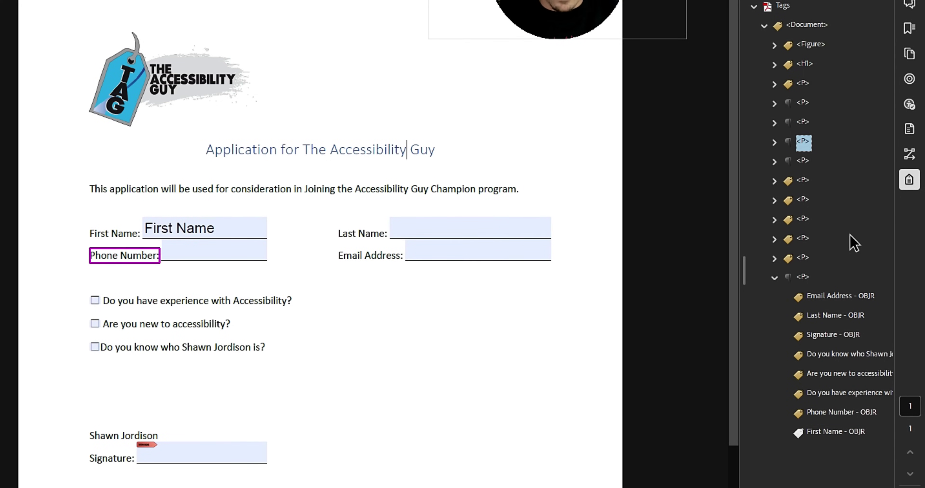
pyautogui.press('Right')
pyautogui.press('Down')
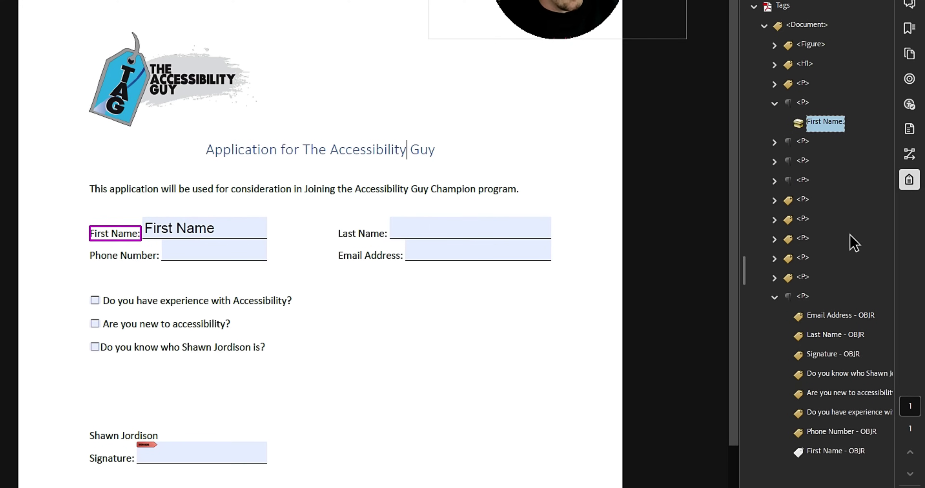
pyautogui.hotkey('ctrl', 'v')
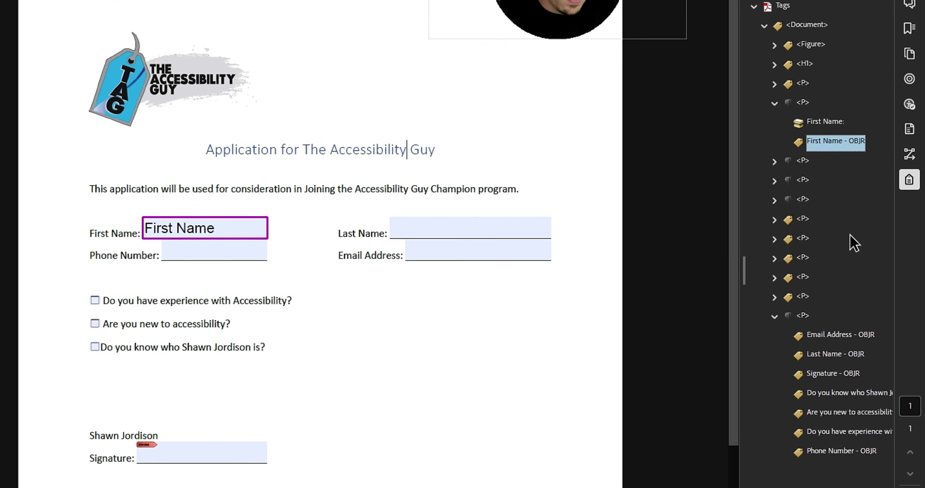
pyautogui.press('Down')
pyautogui.press('Down')
pyautogui.press('Down')
pyautogui.press('Down')
pyautogui.press('Down')
pyautogui.press('Down')
pyautogui.press('Down')
pyautogui.press('Down')
pyautogui.press('Down')
pyautogui.press('Down')
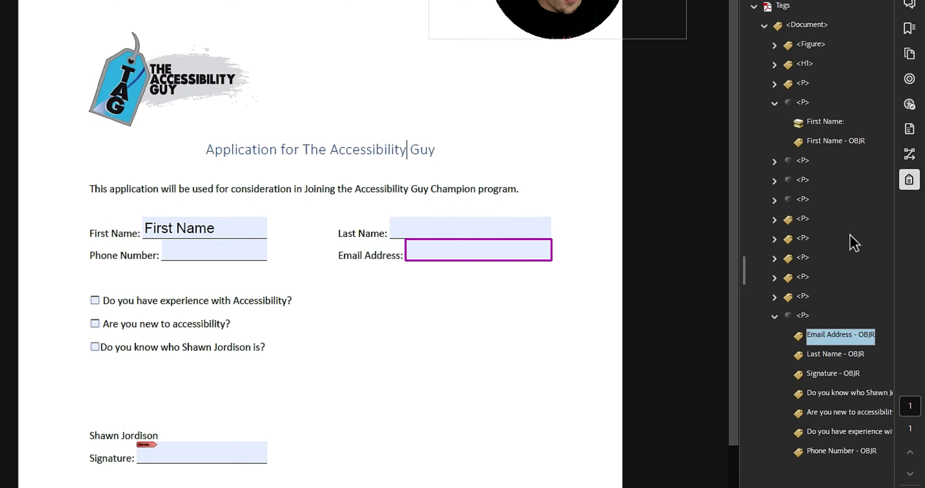
pyautogui.press('Up')
pyautogui.press('Up')
pyautogui.press('Up')
pyautogui.press('Up')
pyautogui.press('Up')
pyautogui.press('Up')
pyautogui.press('Up')
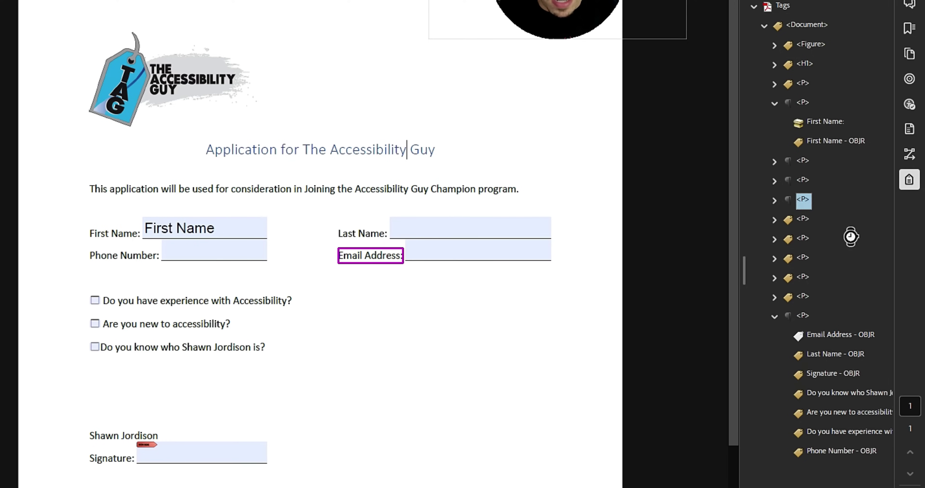
pyautogui.press('Right')
pyautogui.press('Right')
pyautogui.hotkey('ctrl', 'v')
# Step: Move the Last Name OBJR tag under its label and expand the Do you know paragraph
pyautogui.press('Down')
pyautogui.press('Down')
pyautogui.press('Down')
pyautogui.press('Down')
pyautogui.press('Down')
pyautogui.press('Down')
pyautogui.press('Up')
pyautogui.press('Up')
pyautogui.press('Up')
pyautogui.press('Up')
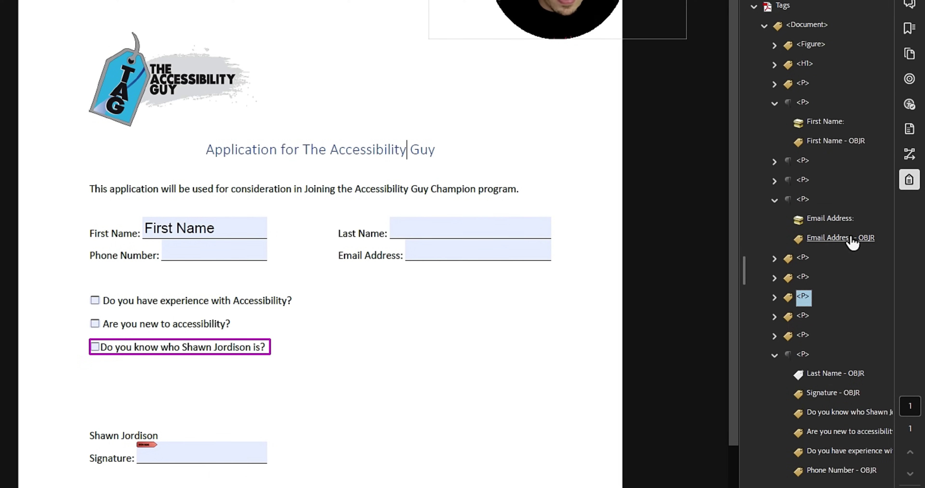
pyautogui.click(850, 238)
pyautogui.press('Up')
pyautogui.press('Up')
pyautogui.press('Up')
pyautogui.press('Up')
pyautogui.press('Right')
pyautogui.press('Right')
pyautogui.hotkey('ctrl', 'v')
pyautogui.press('Down')
pyautogui.press('Down')
pyautogui.press('Down')
pyautogui.press('Down')
pyautogui.press('Down')
pyautogui.press('Down')
pyautogui.press('Down')
pyautogui.press('Down')
pyautogui.press('Down')
pyautogui.press('Down')
pyautogui.press('Down')
pyautogui.press('Down')
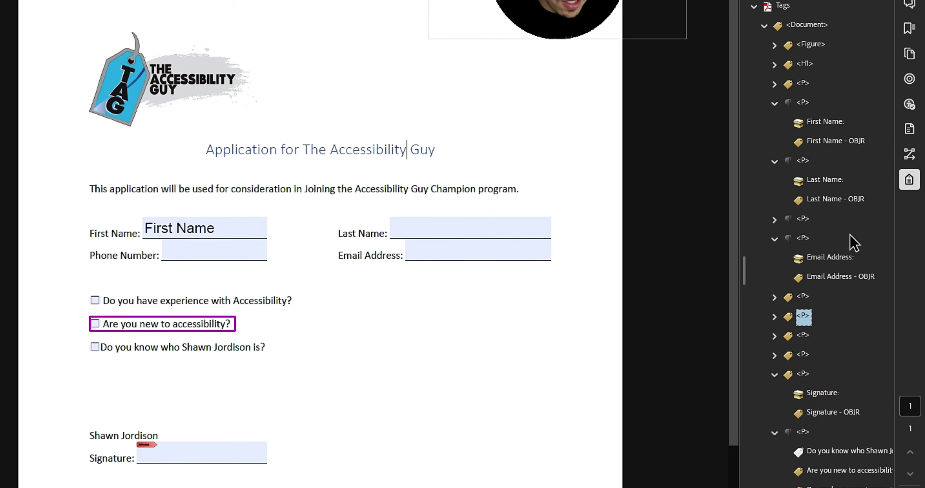
pyautogui.press('Right')
pyautogui.press('Down')
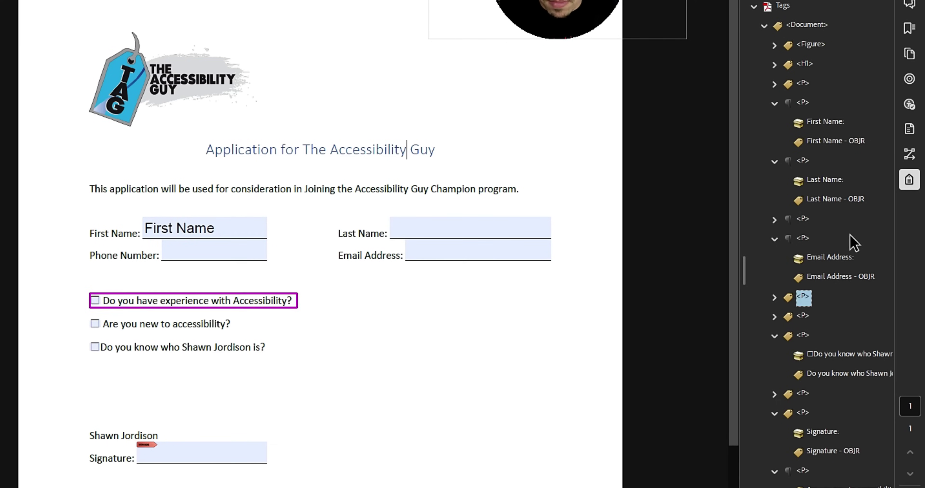
# Step: Place the Phone Number, Are you new, Do you know and experience OBJR tags under their labels
pyautogui.press('Up')
pyautogui.press('Up')
pyautogui.press('Down')
pyautogui.press('Right')
pyautogui.press('Down')
pyautogui.press('Down')
pyautogui.press('Down')
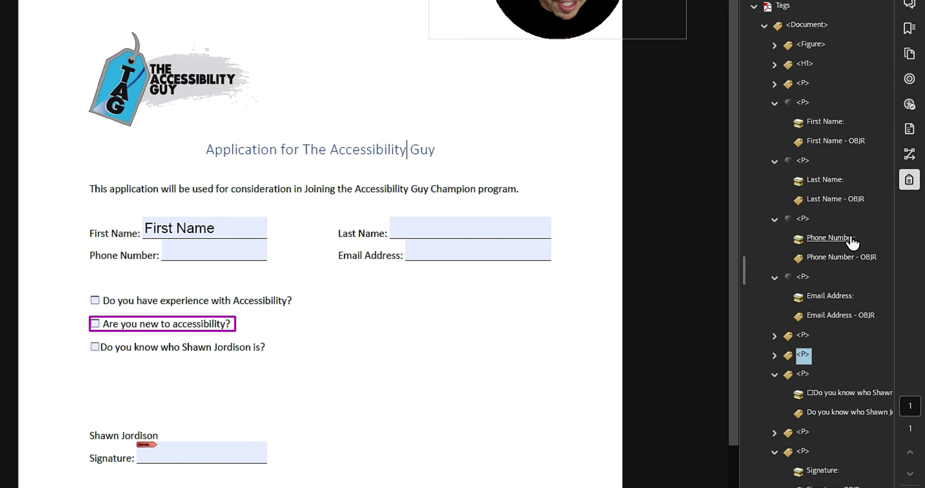
pyautogui.press('Down')
pyautogui.press('Down')
pyautogui.press('Down')
pyautogui.press('Down')
pyautogui.press('Down')
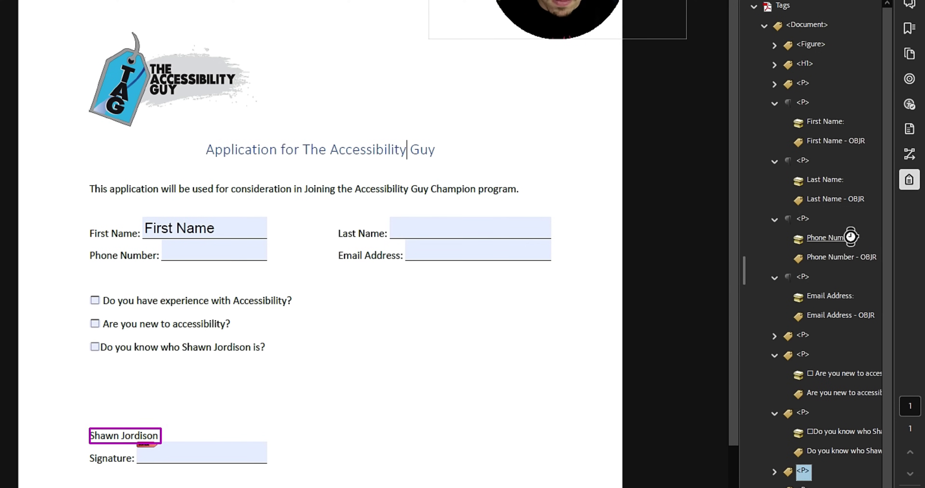
pyautogui.press('Down')
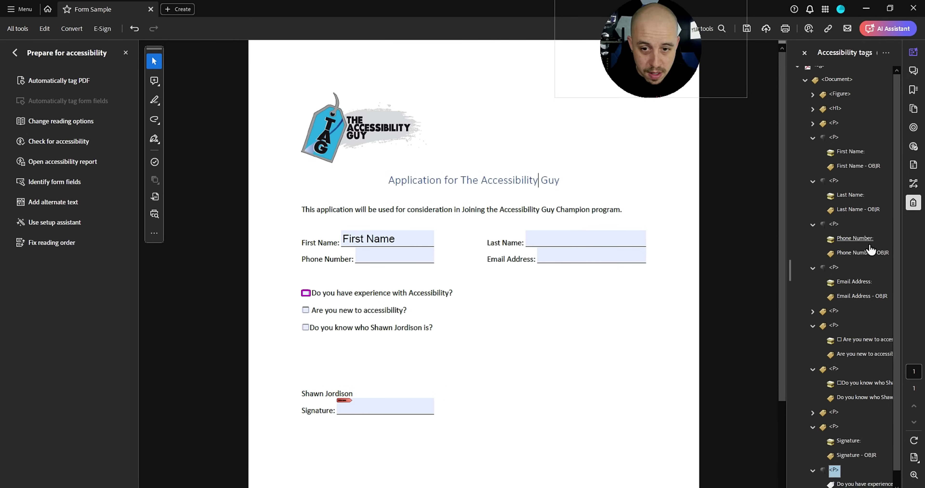
pyautogui.press('Up')
pyautogui.press('Up')
pyautogui.press('Up')
pyautogui.press('Up')
pyautogui.press('Up')
pyautogui.press('Up')
pyautogui.press('Up')
pyautogui.press('Down')
pyautogui.press('Down')
# Step: Widen the tags panel and check the First Name OBJR and label tags
pyautogui.moveTo(642, 50); pyautogui.dragTo(263, 53)
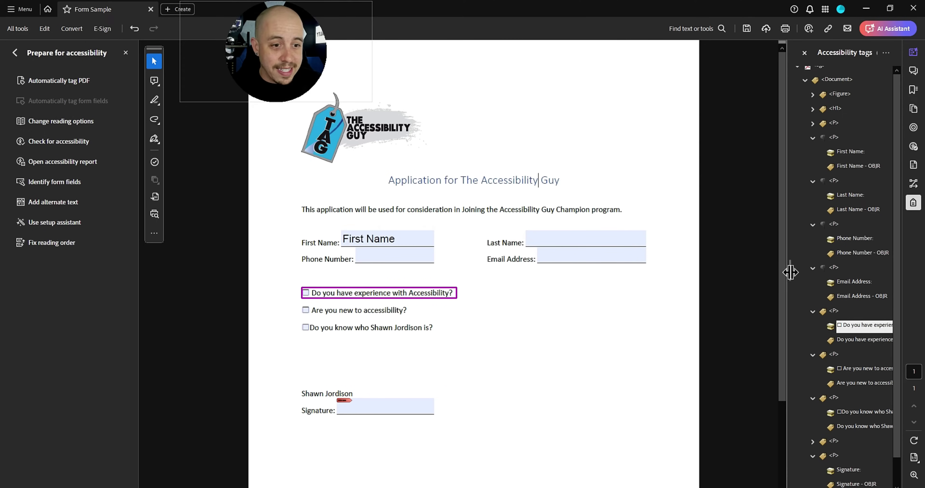
pyautogui.moveTo(789, 271); pyautogui.dragTo(590, 273)
pyautogui.scroll(2, 886, 327)
pyautogui.click(662, 174)
pyautogui.click(651, 160)
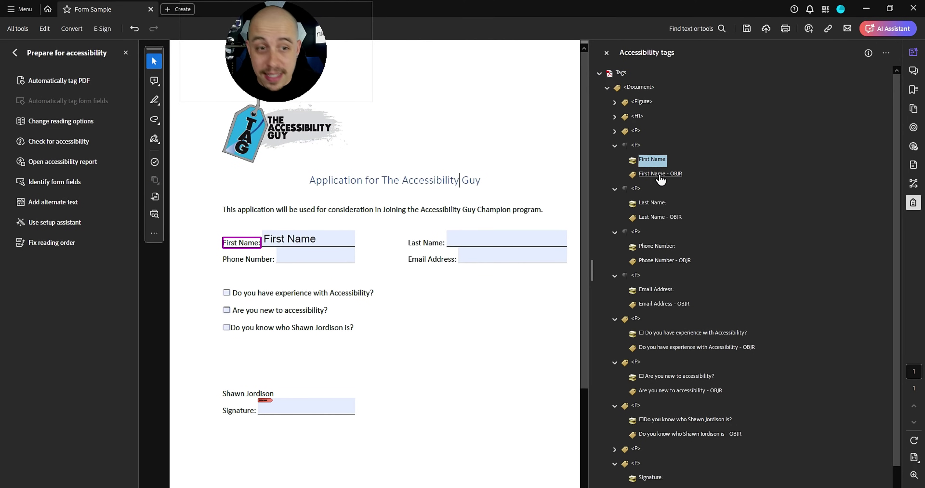
# Step: Add Form tags after the First Name, Last Name, Phone Number and Email Address labels
pyautogui.rightClick(654, 162)
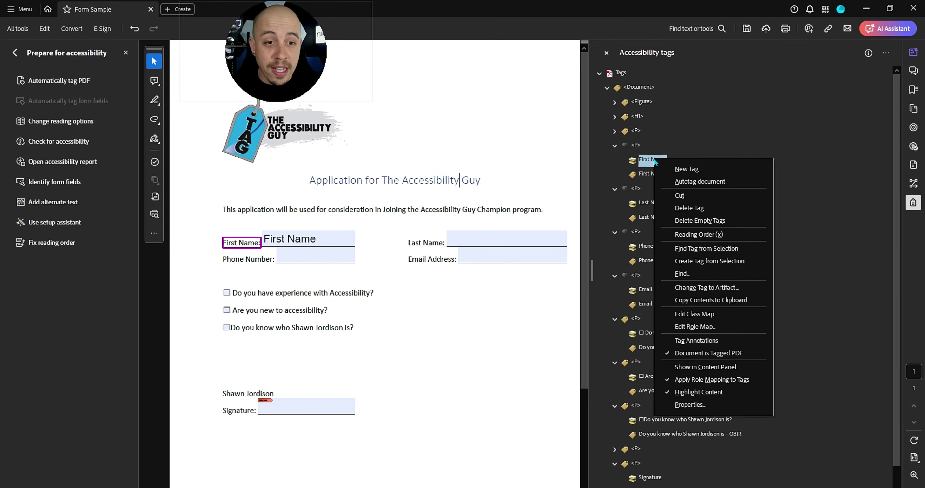
pyautogui.click(706, 170)
pyautogui.write('Form')
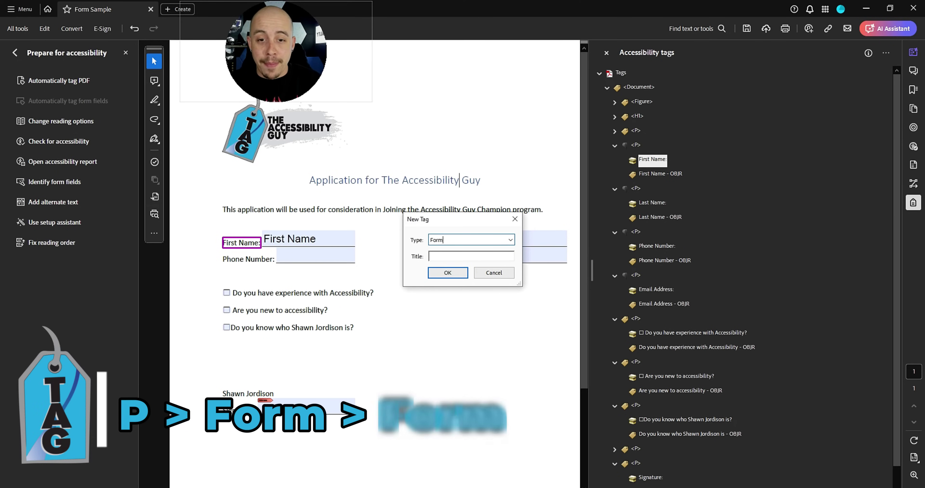
pyautogui.press('Return')
pyautogui.click(654, 217)
pyautogui.rightClick(656, 224)
pyautogui.click(682, 232)
pyautogui.click(448, 272)
pyautogui.rightClick(657, 275)
pyautogui.click(699, 30)
pyautogui.click(451, 274)
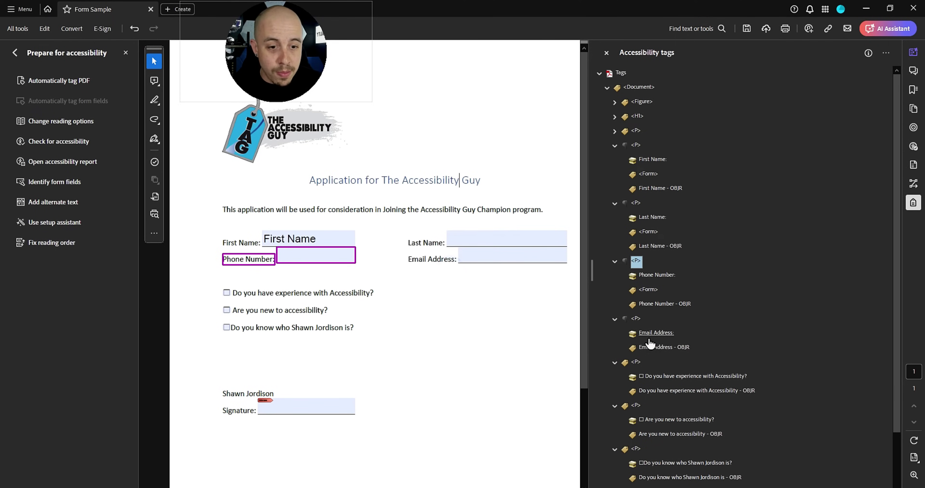
pyautogui.click(655, 332)
pyautogui.rightClick(654, 333)
pyautogui.click(688, 88)
pyautogui.click(449, 274)
# Step: Add Form tags after the experience, Are you new, Do you know and Signature labels
pyautogui.scroll(-2, 712, 312)
pyautogui.click(667, 317)
pyautogui.rightClick(668, 322)
pyautogui.click(717, 72)
pyautogui.press('Return')
pyautogui.click(675, 374)
pyautogui.rightClick(670, 373)
pyautogui.click(715, 125)
pyautogui.press('Return')
pyautogui.scroll(-2, 712, 251)
pyautogui.click(668, 404)
pyautogui.rightClick(662, 405)
pyautogui.click(695, 158)
pyautogui.click(443, 277)
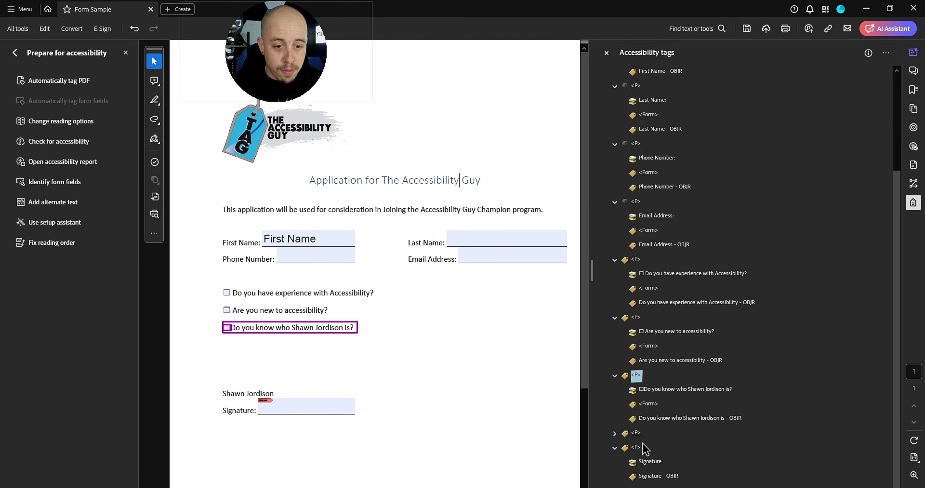
pyautogui.rightClick(648, 461)
pyautogui.click(687, 209)
pyautogui.press('Return')
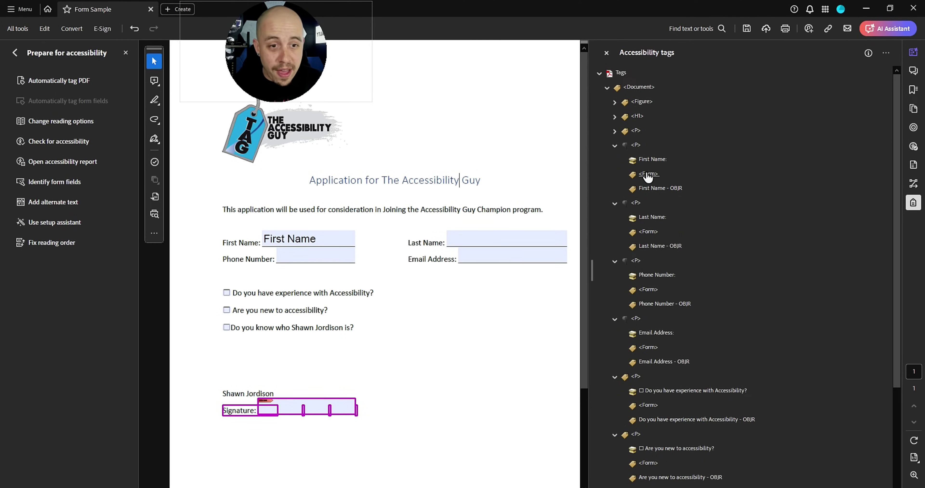
# Step: Drag the OBJR tags of all eight fields, First Name through Signature, into their Form tags
pyautogui.click(647, 175)
pyautogui.moveTo(650, 193); pyautogui.dragTo(650, 176)
pyautogui.moveTo(659, 247); pyautogui.dragTo(649, 232)
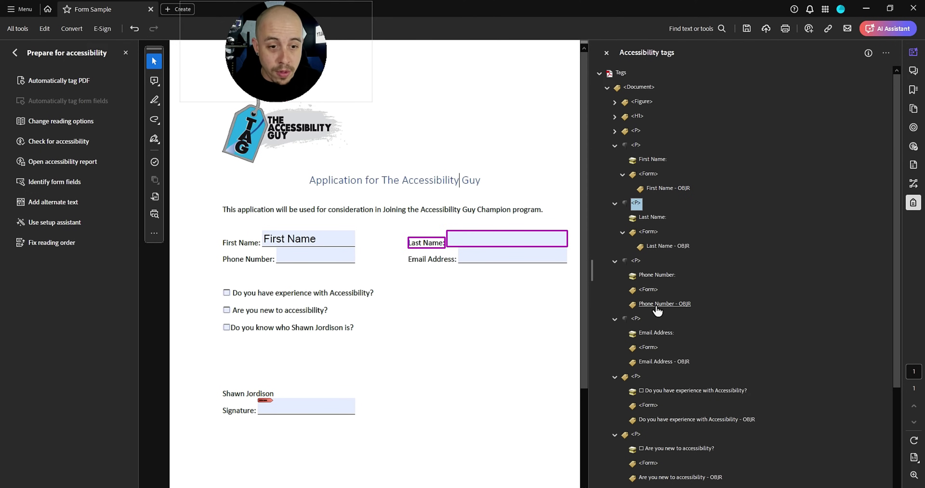
pyautogui.moveTo(657, 311); pyautogui.dragTo(649, 291)
pyautogui.moveTo(661, 363); pyautogui.dragTo(649, 348)
pyautogui.moveTo(653, 416); pyautogui.dragTo(651, 409)
pyautogui.scroll(-3, 652, 394)
pyautogui.moveTo(668, 346); pyautogui.dragTo(651, 338)
pyautogui.moveTo(657, 403); pyautogui.dragTo(652, 394)
pyautogui.moveTo(661, 479); pyautogui.dragTo(650, 466)
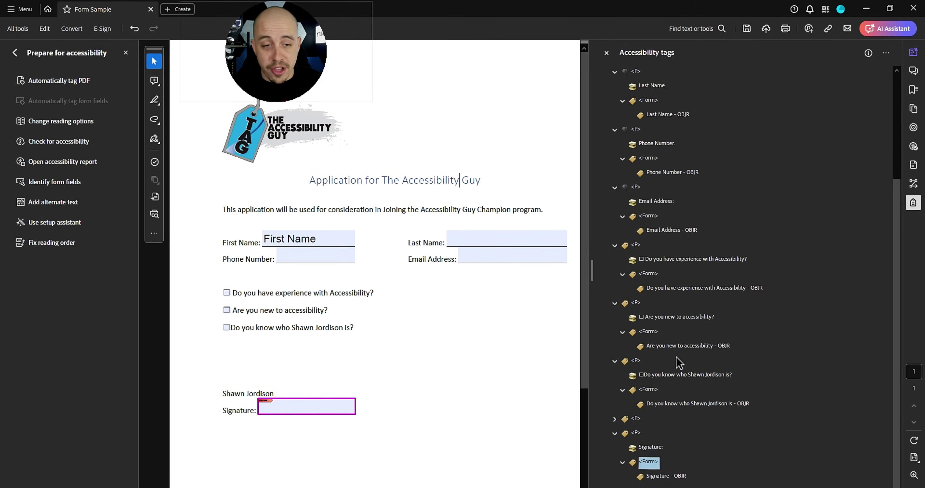
pyautogui.scroll(3, 676, 323)
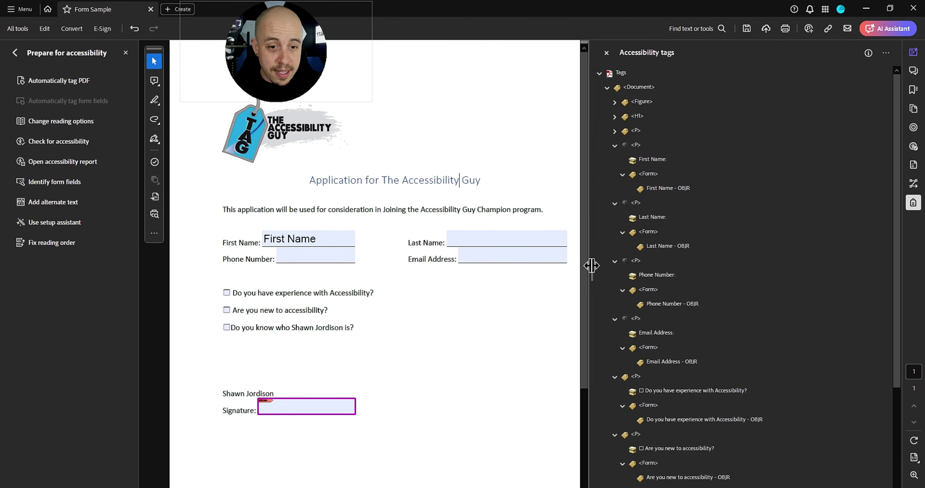
# Step: Narrow the tags panel, rerun the accessibility check and collapse Page Content to view the Forms results
pyautogui.moveTo(590, 265); pyautogui.dragTo(687, 262)
pyautogui.click(55, 141)
pyautogui.click(520, 399)
pyautogui.click(695, 89)
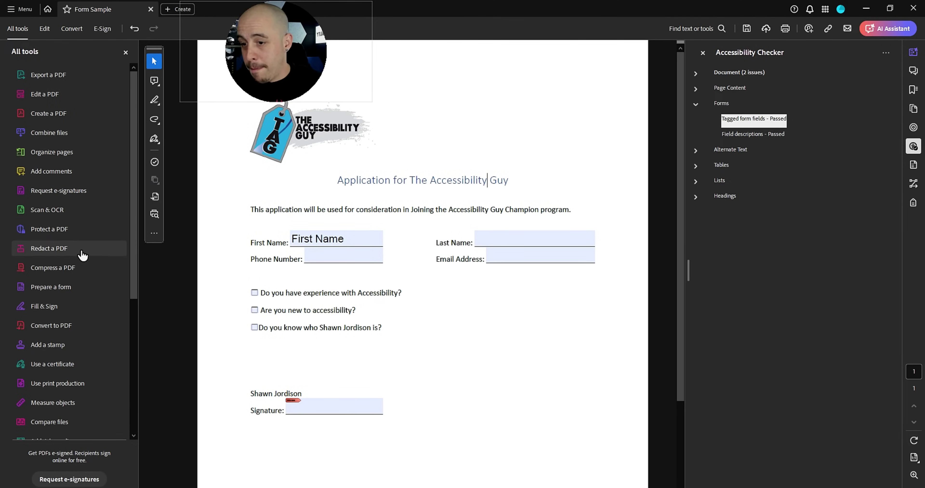
# Step: Reorder the form fields to First Name, Last Name, Phone Number, Email Address
pyautogui.click(61, 155)
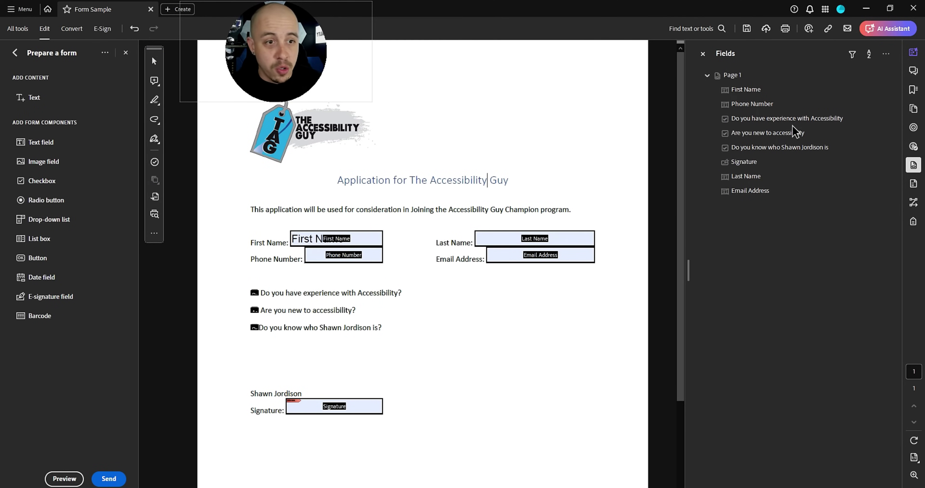
pyautogui.click(747, 90)
pyautogui.click(751, 104)
pyautogui.click(746, 177)
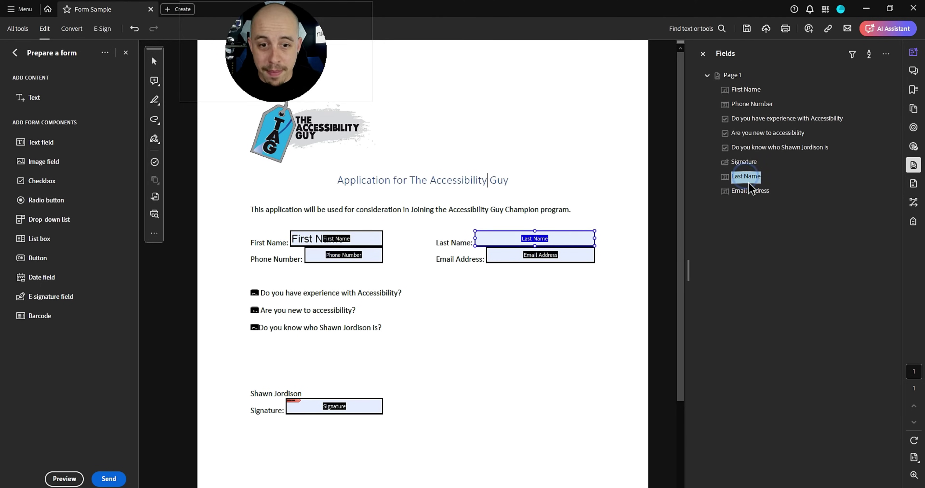
pyautogui.moveTo(740, 108); pyautogui.dragTo(741, 107)
pyautogui.click(754, 132)
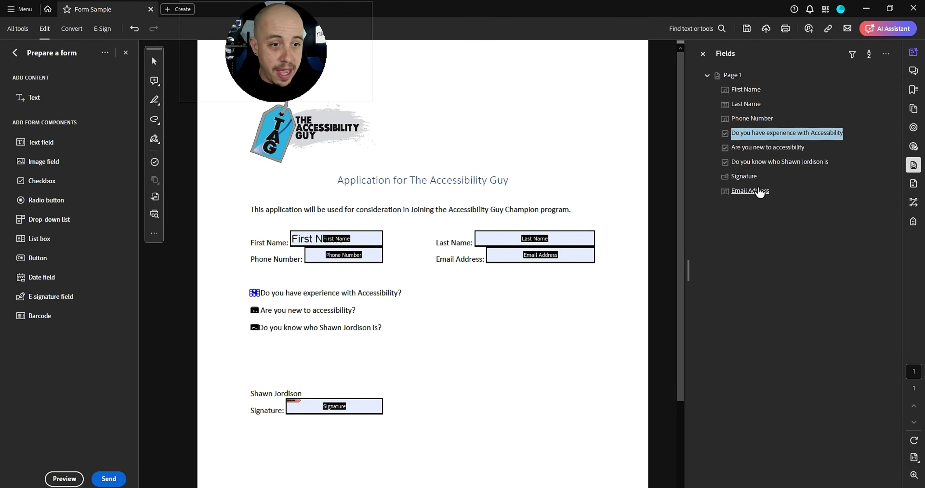
pyautogui.moveTo(749, 193); pyautogui.dragTo(750, 128)
pyautogui.click(751, 148)
pyautogui.click(752, 163)
pyautogui.click(753, 175)
pyautogui.click(743, 191)
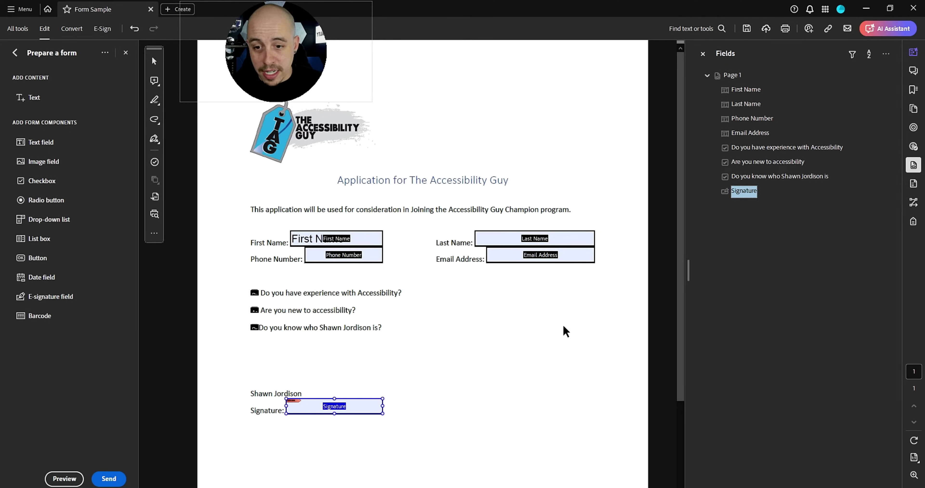
# Step: Review and edit the third checkbox field's tooltip in its properties
pyautogui.rightClick(252, 328)
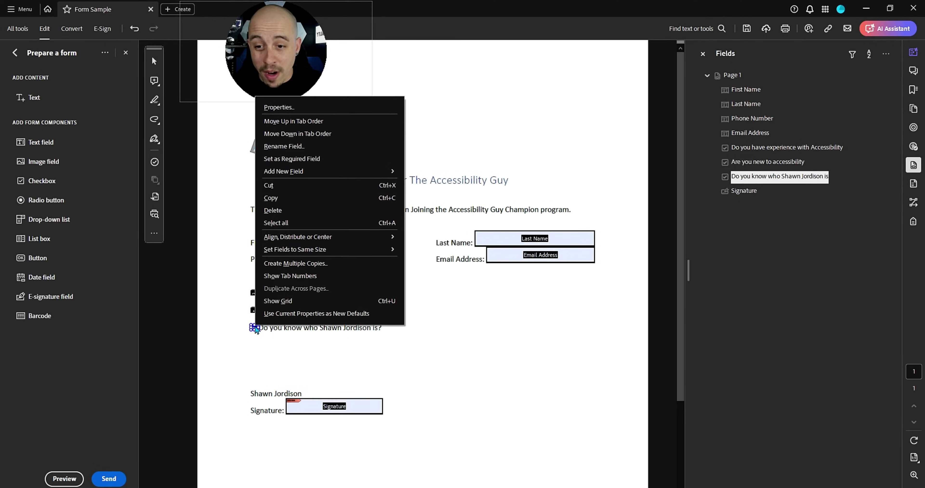
pyautogui.click(303, 107)
pyautogui.press('Tab')
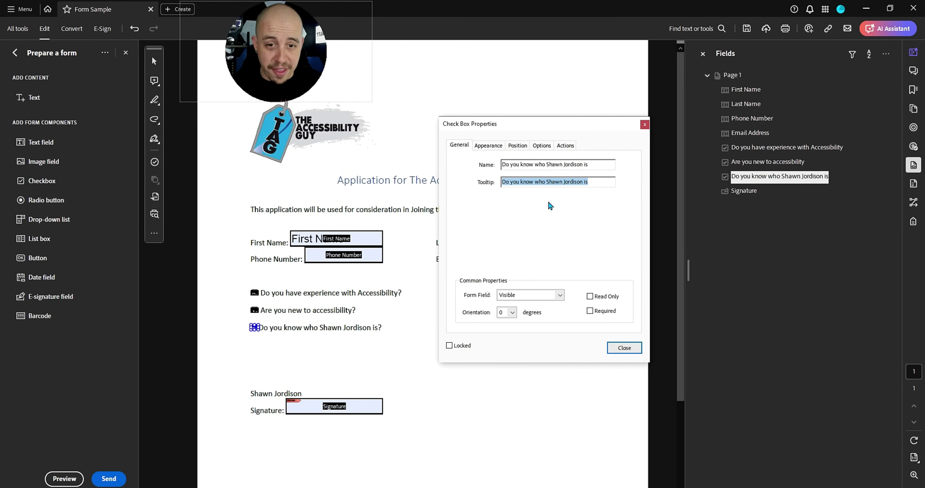
pyautogui.write('H')
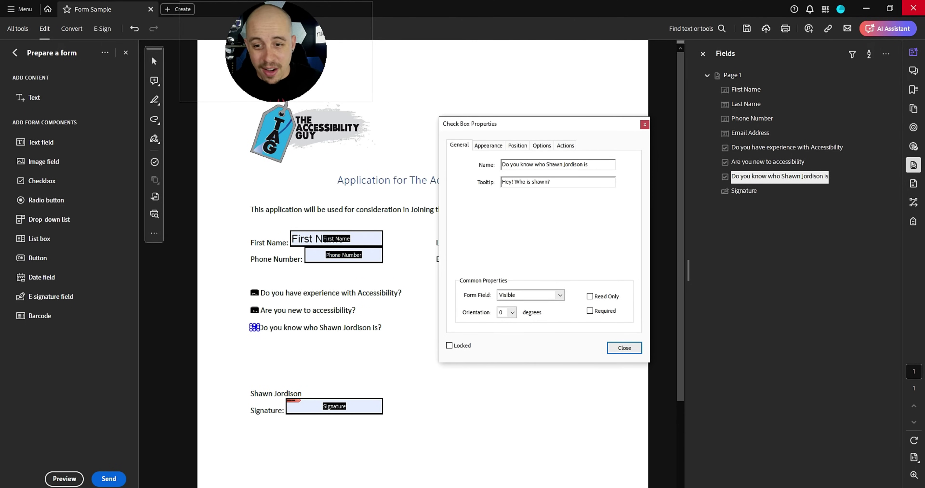
pyautogui.moveTo(540, 180); pyautogui.dragTo(501, 181)
pyautogui.click(645, 125)
# Step: Replace the First Name field's tooltip with 'Please enter your first name.'
pyautogui.rightClick(313, 238)
pyautogui.click(325, 245)
pyautogui.click(541, 181)
pyautogui.moveTo(541, 181); pyautogui.dragTo(501, 181)
pyautogui.write('Please enter your first name:')
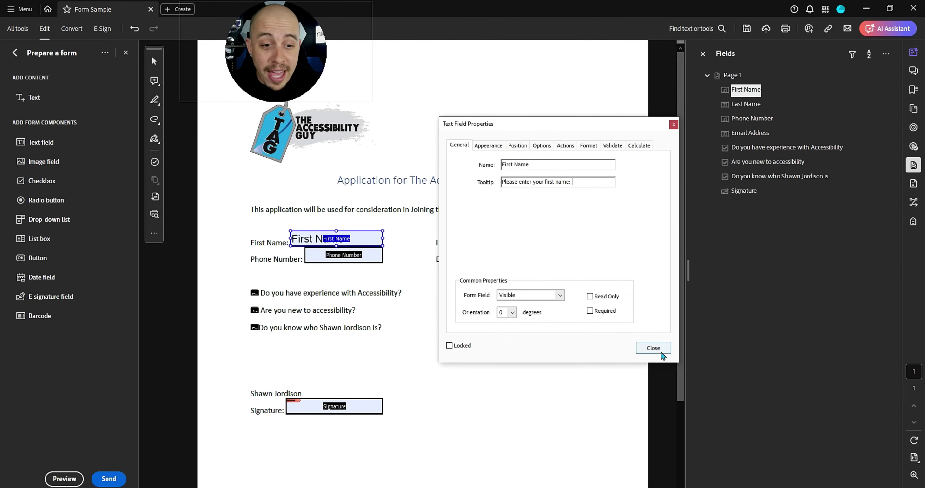
pyautogui.click(653, 347)
pyautogui.click(248, 246)
# Step: Leave form editing and inspect the Accessibility Tags tree, each field's OBJR under its label paragraph
pyautogui.doubleClick(247, 247)
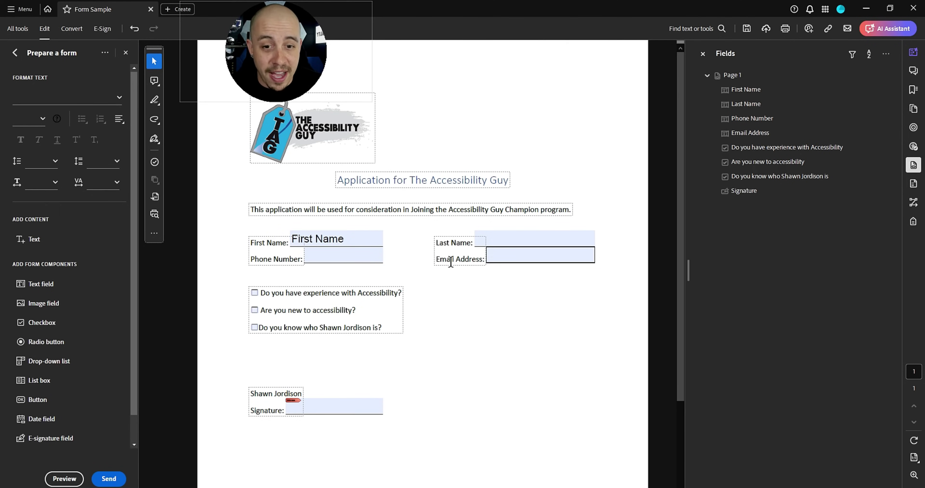
pyautogui.click(15, 53)
pyautogui.click(913, 221)
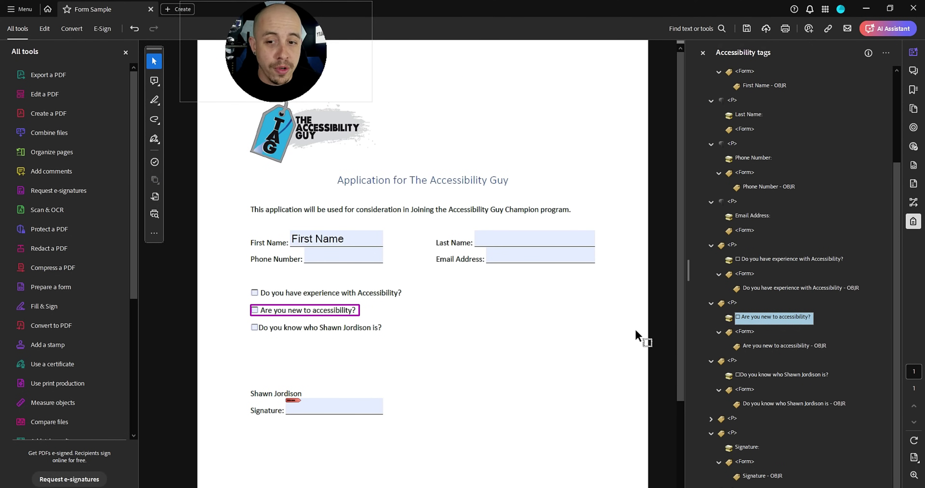
pyautogui.moveTo(632, 336); pyautogui.dragTo(574, 340)
pyautogui.scroll(-3, 571, 344)
pyautogui.scroll(2, 567, 344)
pyautogui.scroll(-1, 568, 342)
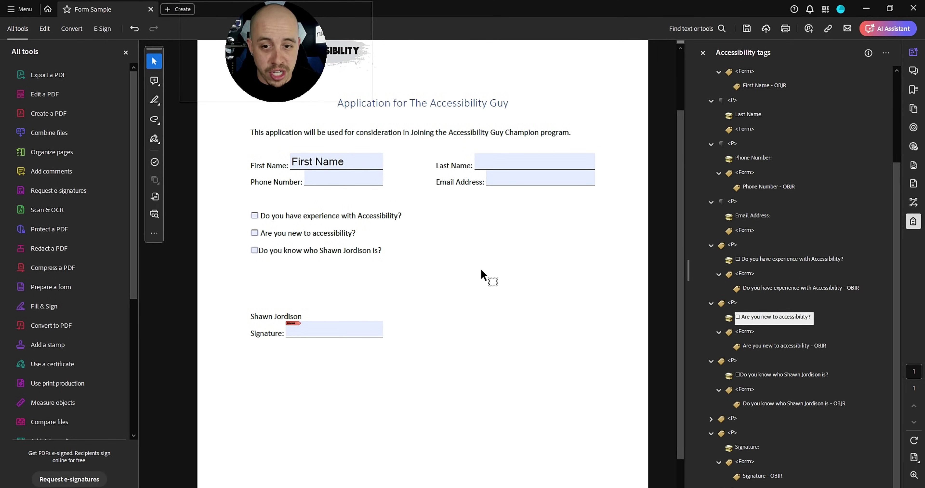
# Step: Launch JAWS, dismiss its tip, and Tab through the name, phone, email and checkbox fields
pyautogui.press('super')
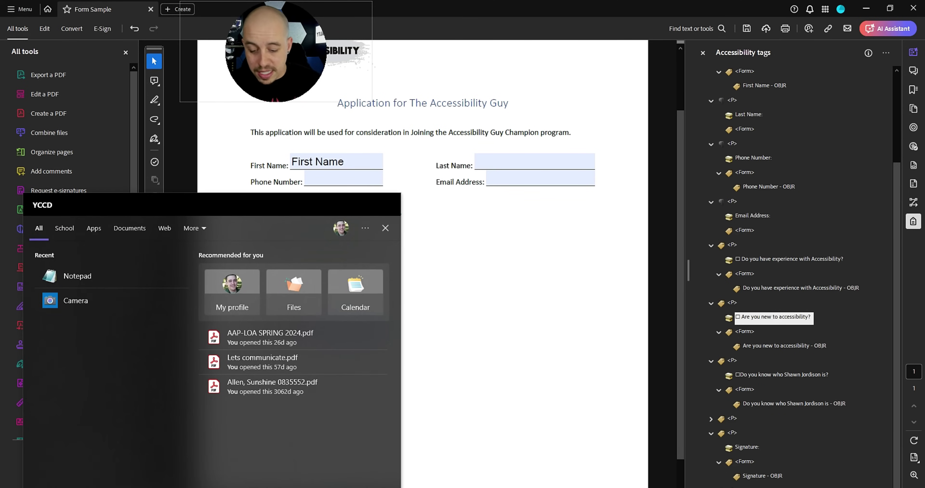
pyautogui.write('jaws')
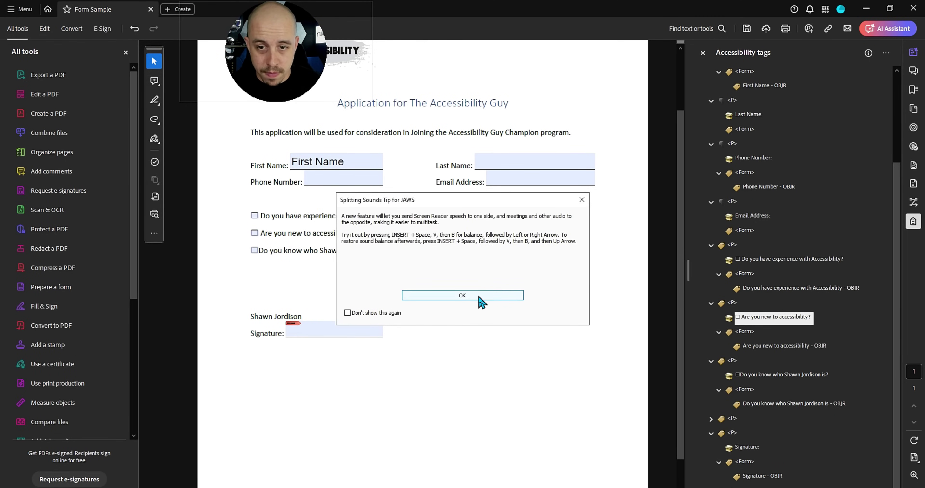
pyautogui.click(481, 297)
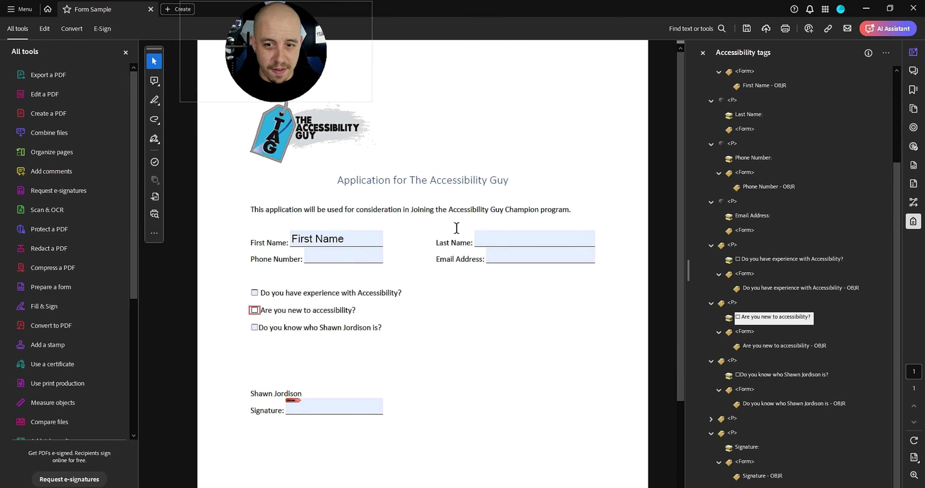
pyautogui.press('Tab')
pyautogui.press('Tab')
pyautogui.press('Tab')
pyautogui.press('Tab')
pyautogui.press('Tab')
pyautogui.press('Tab')
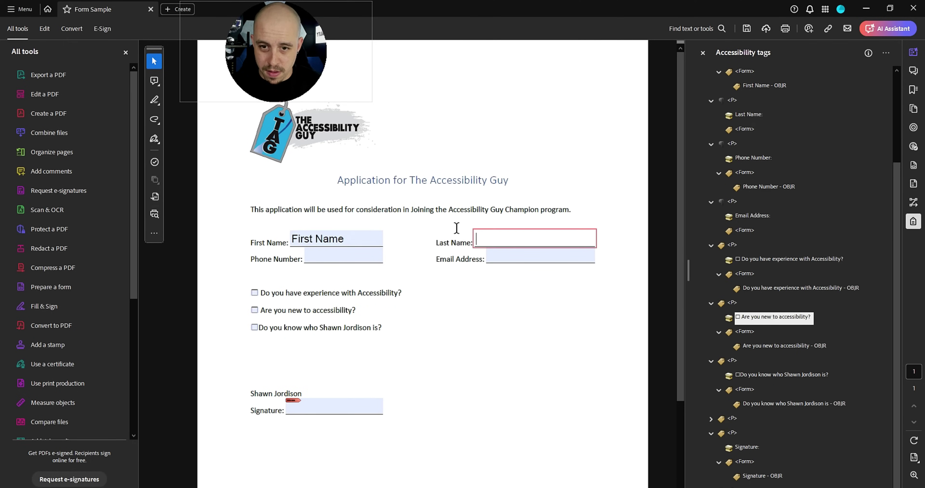
pyautogui.press('Tab')
pyautogui.press('Tab')
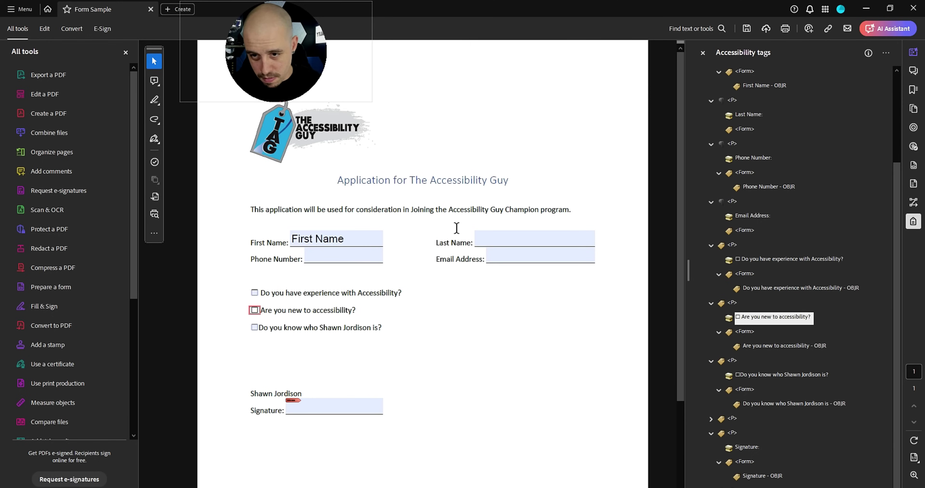
pyautogui.press('Tab')
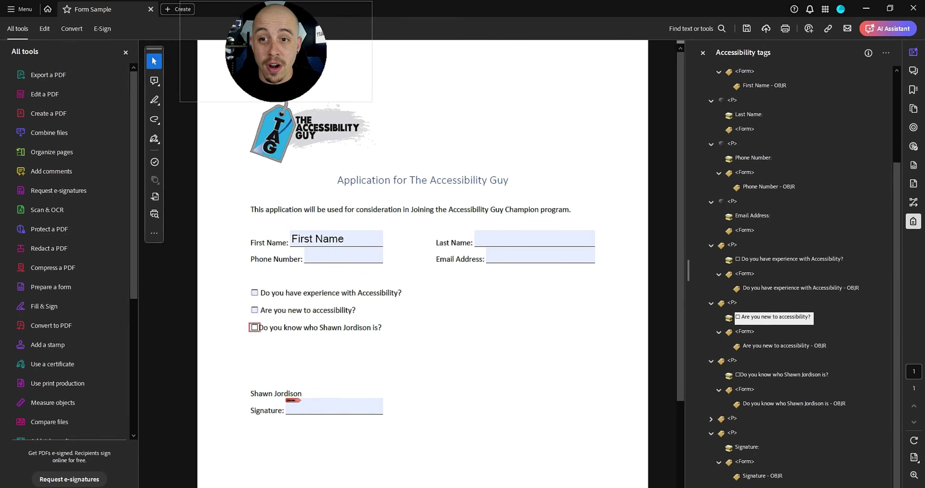
# Step: Decline the JAWS update offer and exit JAWS
pyautogui.click(510, 255)
pyautogui.click(32, 29)
pyautogui.click(50, 115)
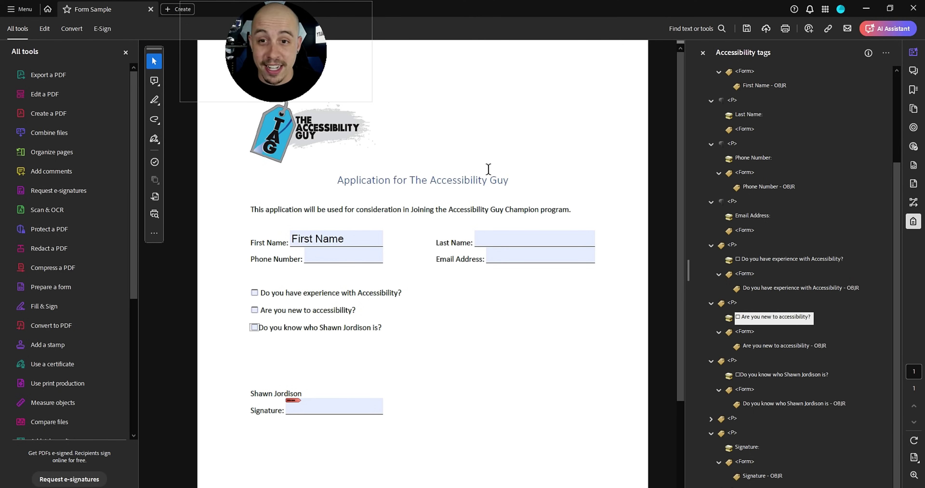
# Step: Give the label tag Actual Text 'Are you new to accessibility?' in its Object Properties
pyautogui.click(766, 318)
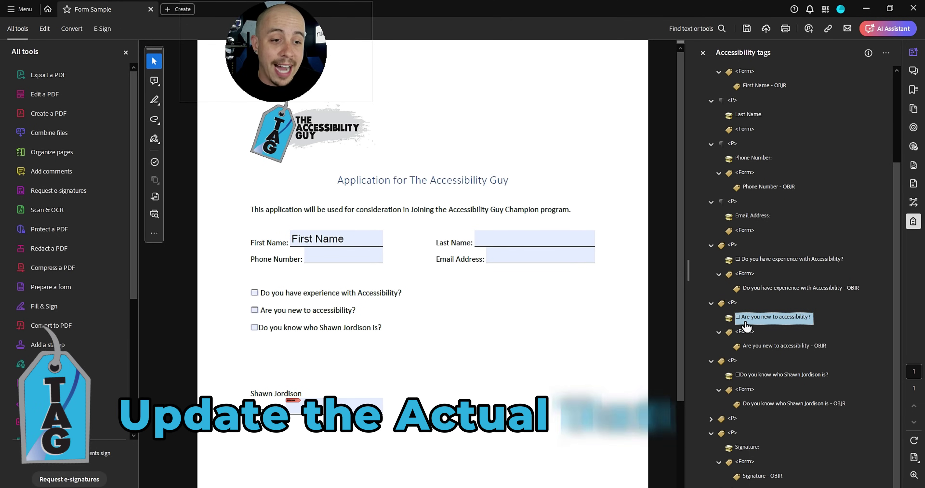
pyautogui.rightClick(756, 323)
pyautogui.click(796, 310)
pyautogui.click(602, 201)
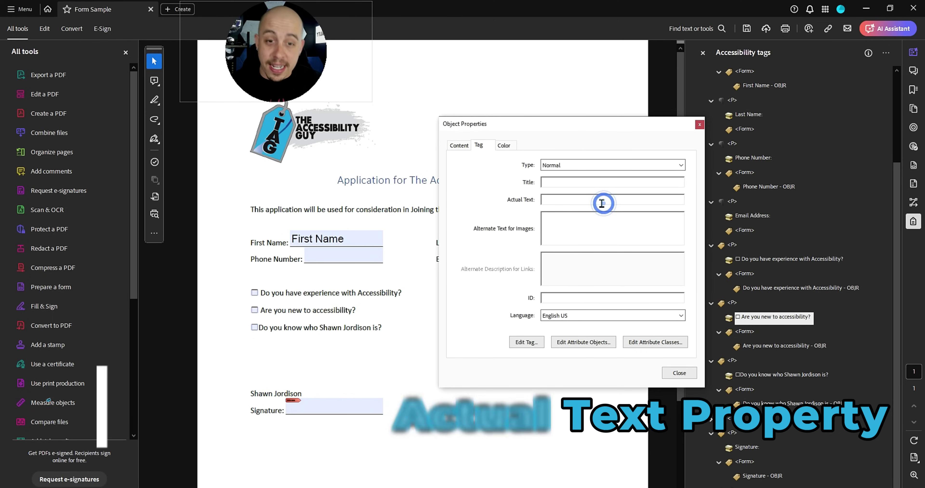
pyautogui.write('Are ')
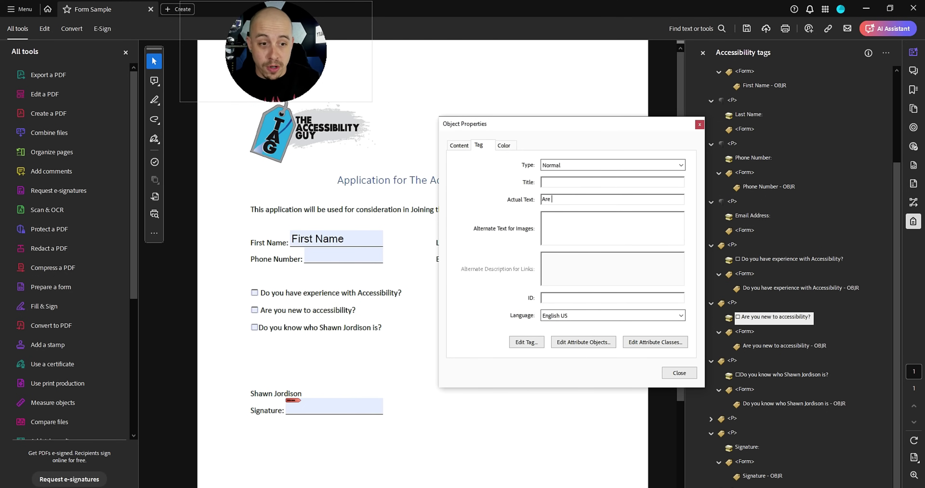
pyautogui.write('you new to acces')
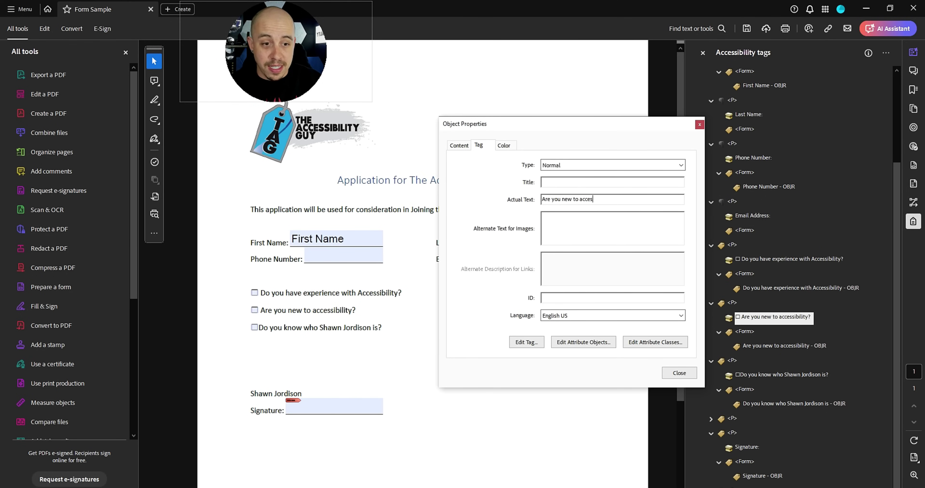
pyautogui.write('sibility?')
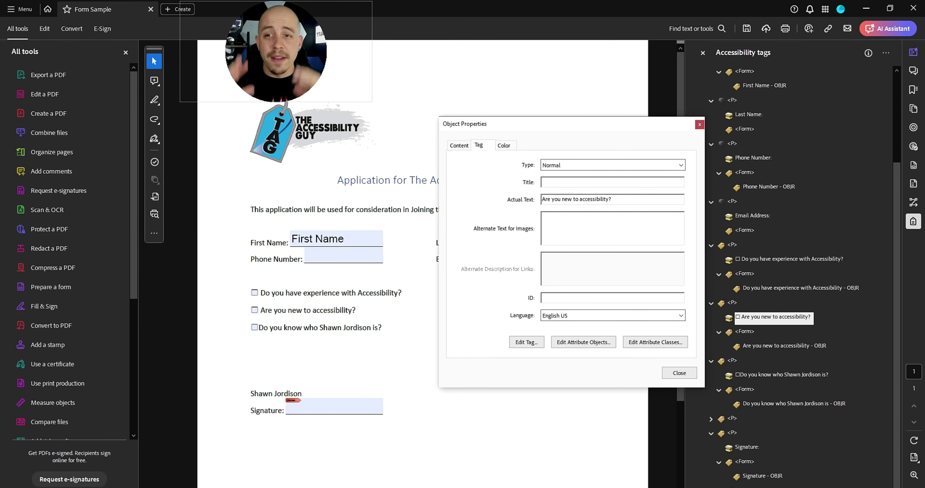